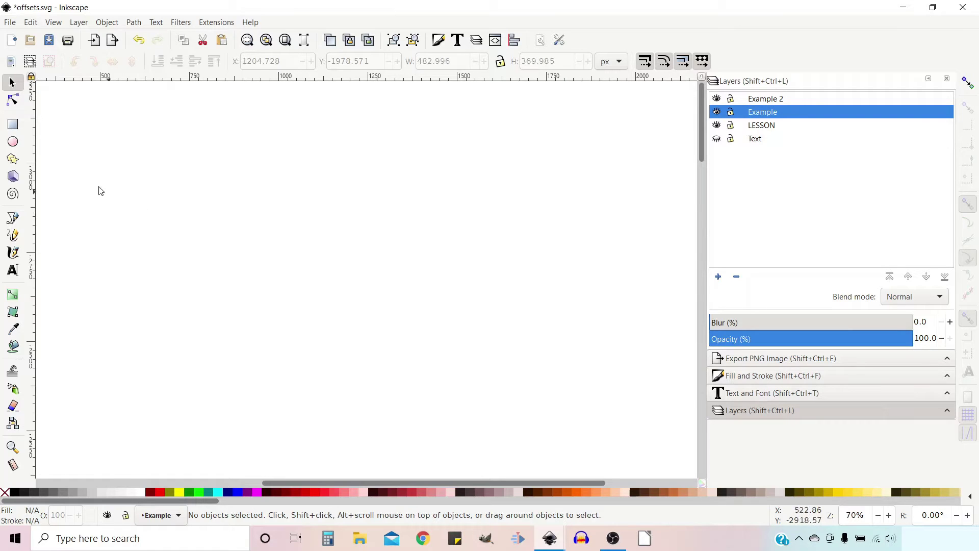
Draw a green circle and set both its radii, Rx and Ry, to 200 px.
{"action": "left_click", "coordinate": [13, 143]}
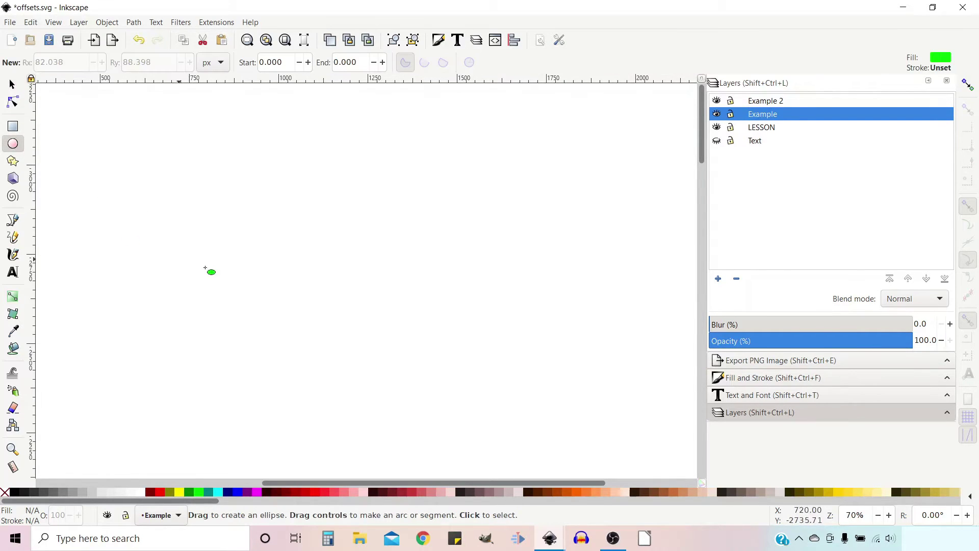
{"action": "key", "text": "ctrl"}
{"action": "left_click_drag", "start_coordinate": [195, 234], "coordinate": [325, 356]}
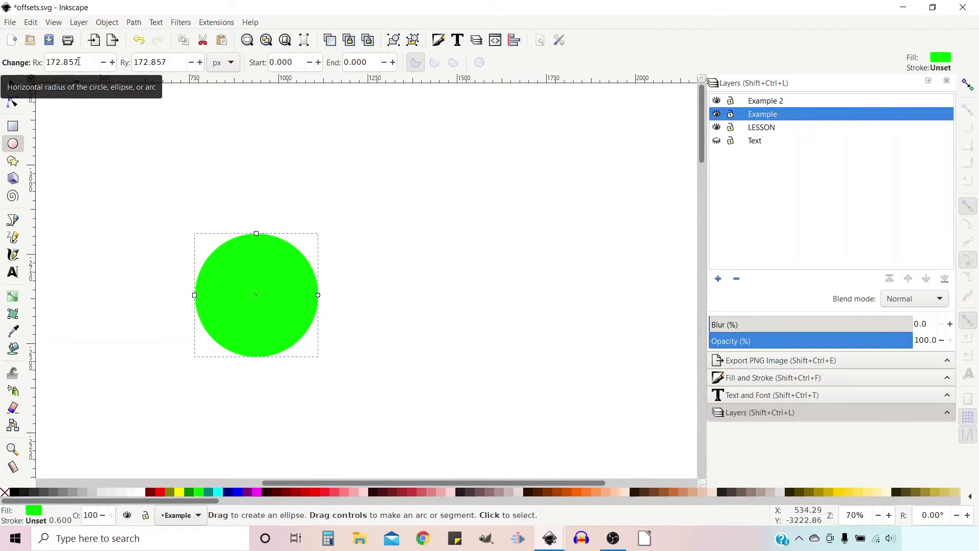
{"action": "left_click_drag", "start_coordinate": [82, 62], "coordinate": [34, 58]}
{"action": "type", "text": "200"}
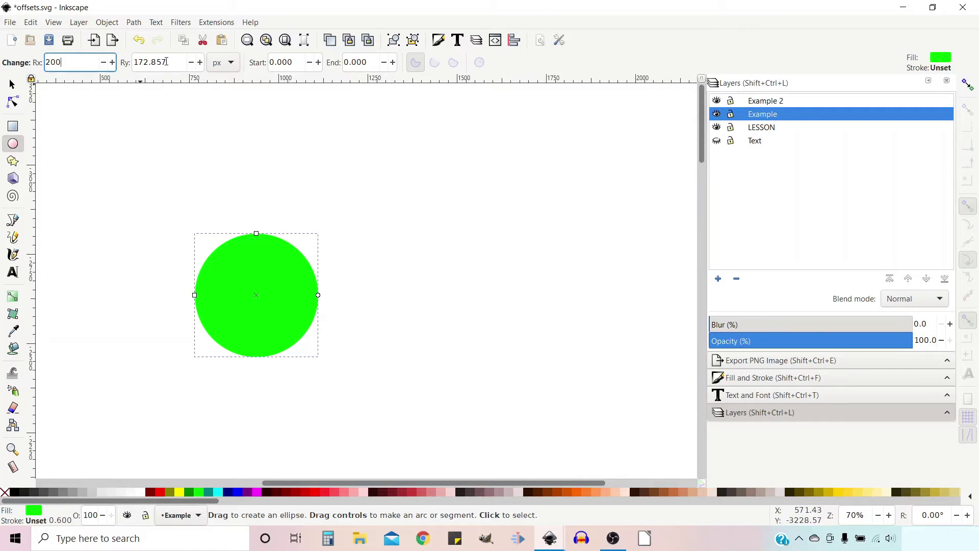
{"action": "key", "text": "Tab"}
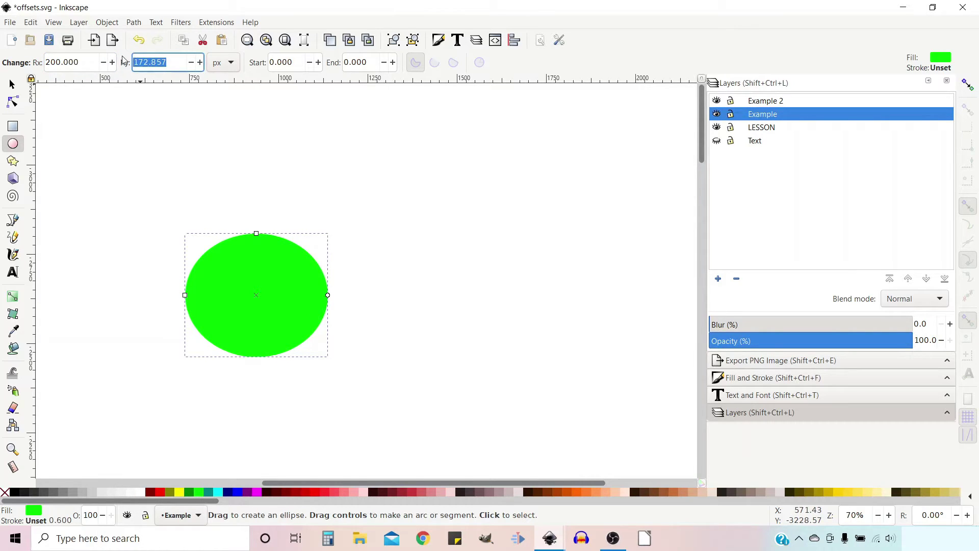
{"action": "type", "text": "200"}
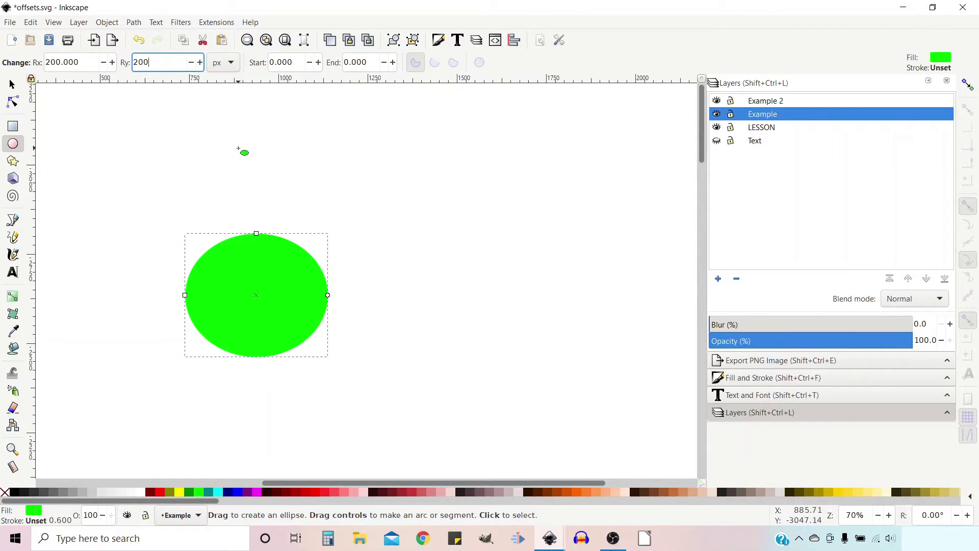
{"action": "key", "text": "Return"}
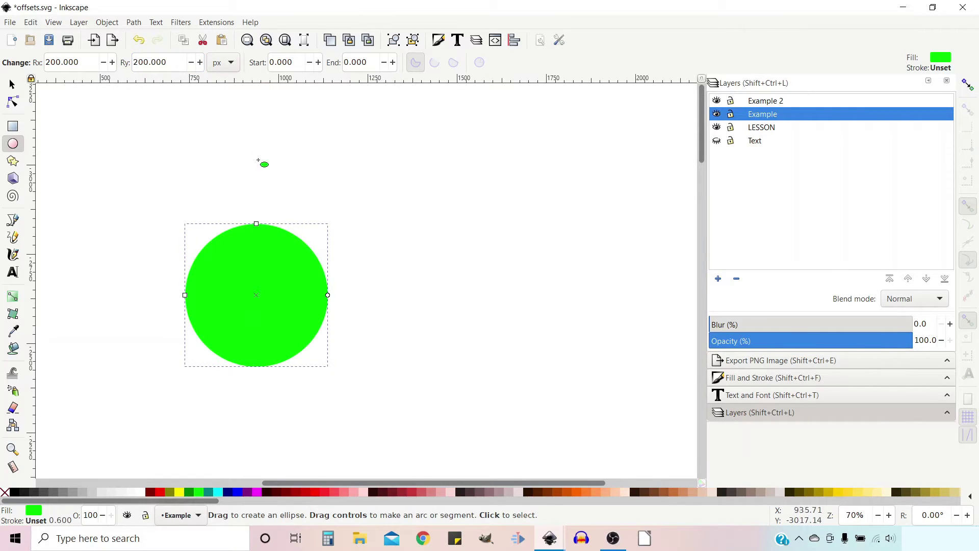
Draw a green rectangle above the circle and size it to 400 × 200 px.
{"action": "left_click", "coordinate": [13, 125]}
{"action": "left_click_drag", "start_coordinate": [184, 147], "coordinate": [342, 210]}
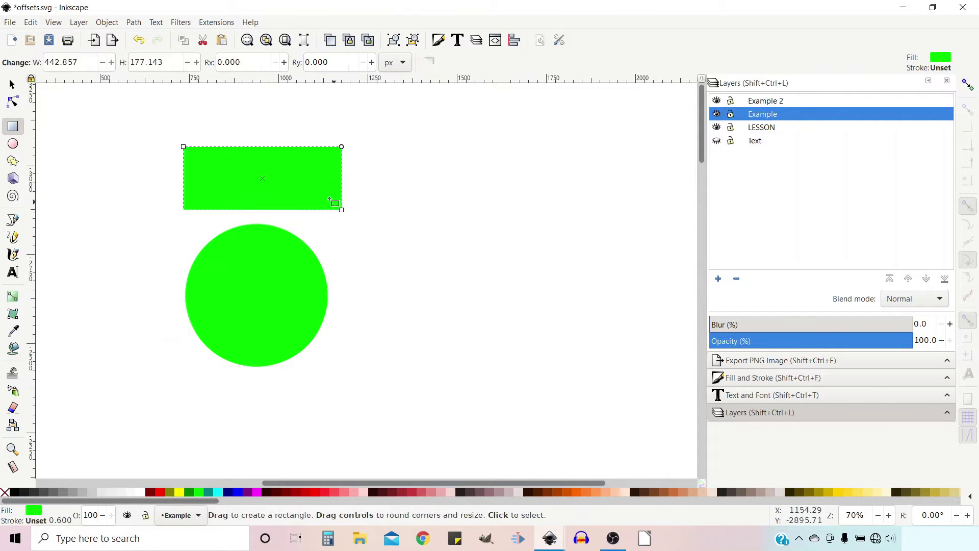
{"action": "double_click", "coordinate": [82, 61]}
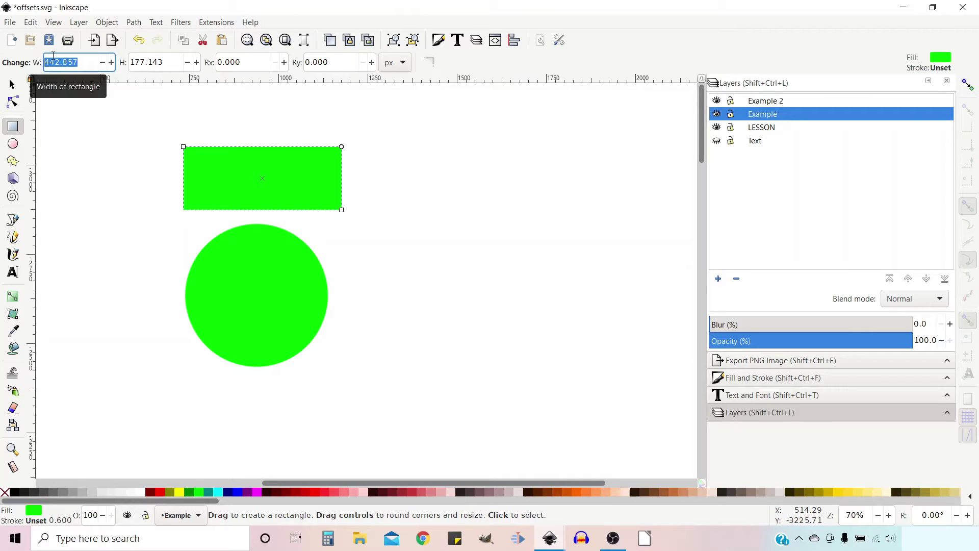
{"action": "type", "text": "400"}
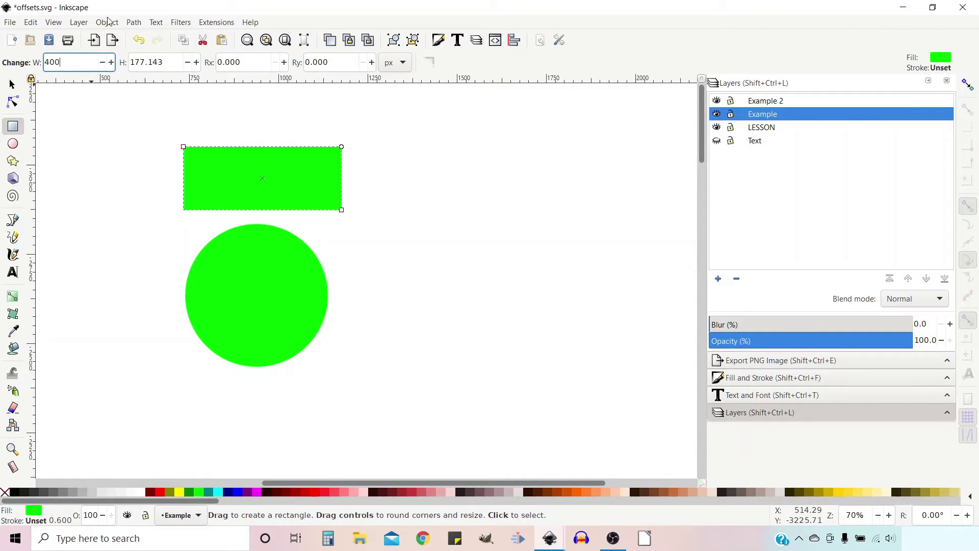
{"action": "key", "text": "Tab"}
{"action": "type", "text": "2"}
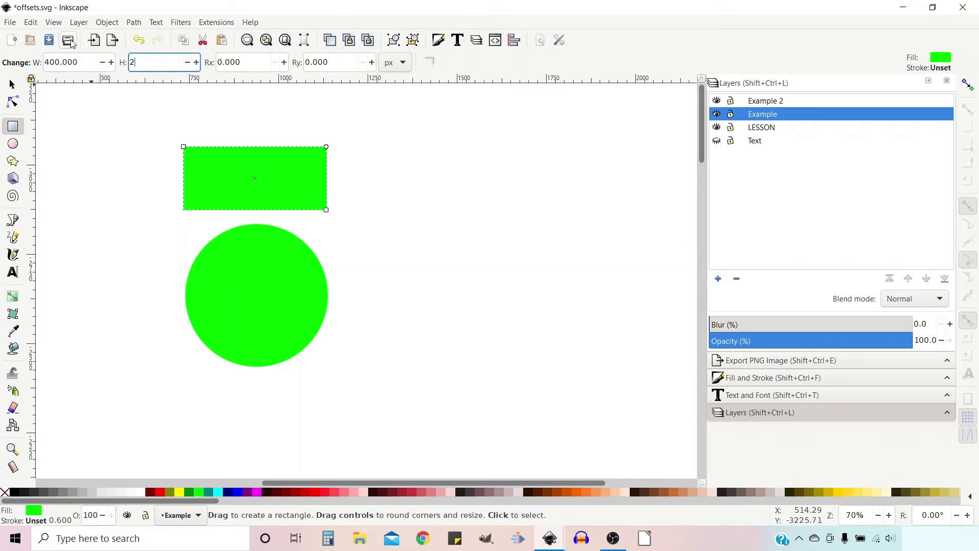
{"action": "type", "text": "00"}
{"action": "left_click", "coordinate": [466, 210]}
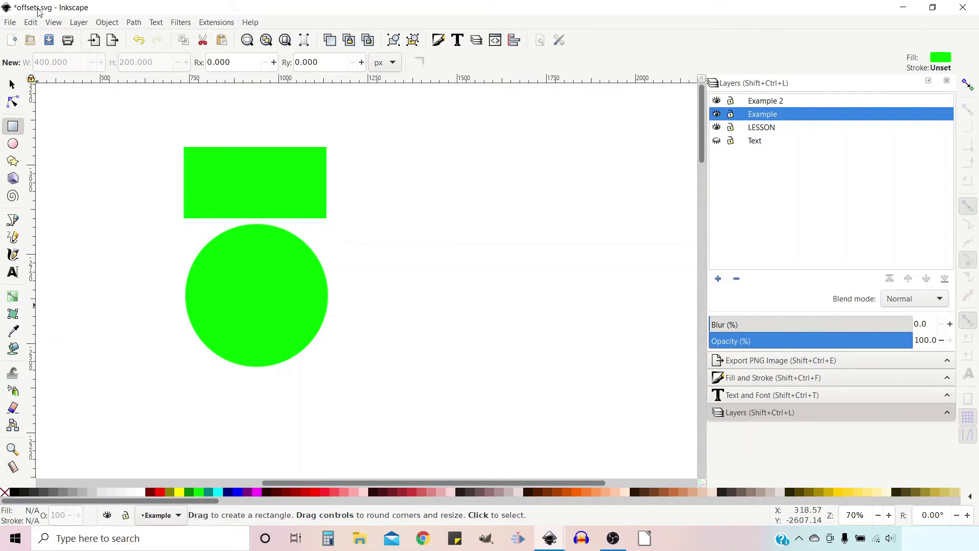
Turn on bounding-box and midpoint snapping, then snap the rectangle onto the circle's upper half.
{"action": "left_click", "coordinate": [13, 85]}
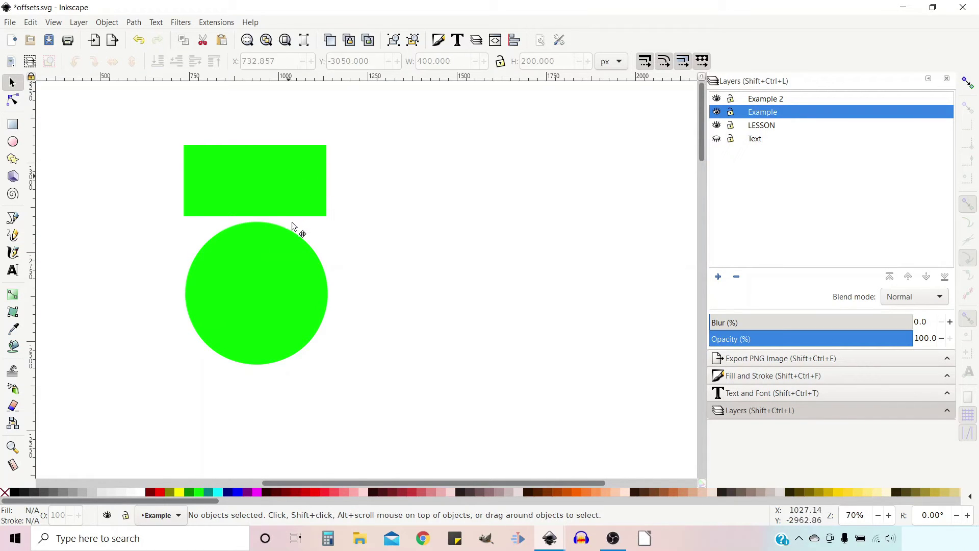
{"action": "left_click_drag", "start_coordinate": [292, 173], "coordinate": [295, 214]}
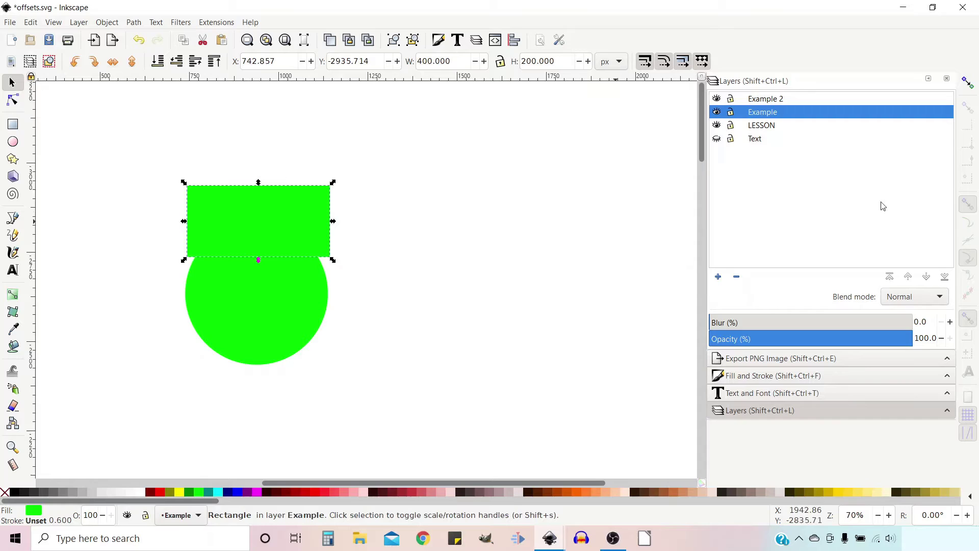
{"action": "left_click", "coordinate": [968, 84]}
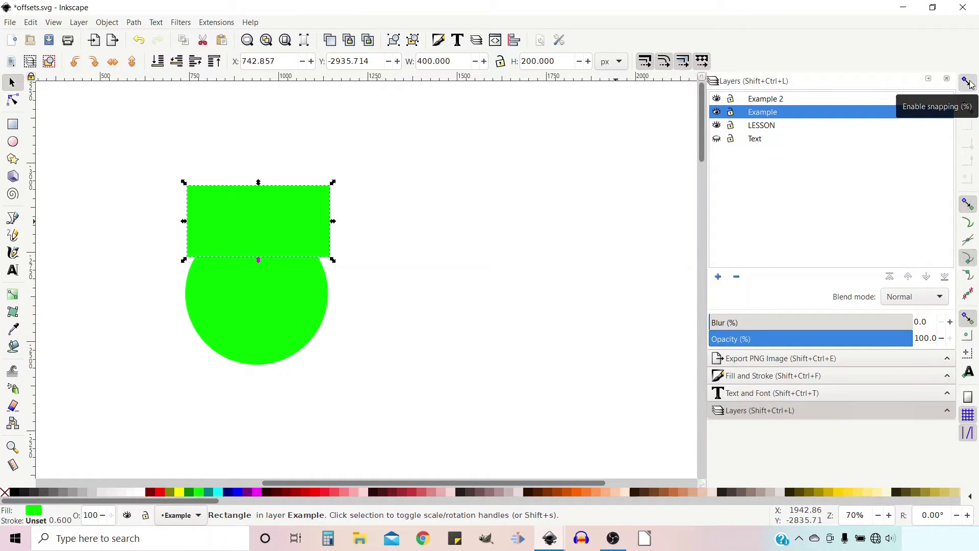
{"action": "left_click", "coordinate": [968, 109]}
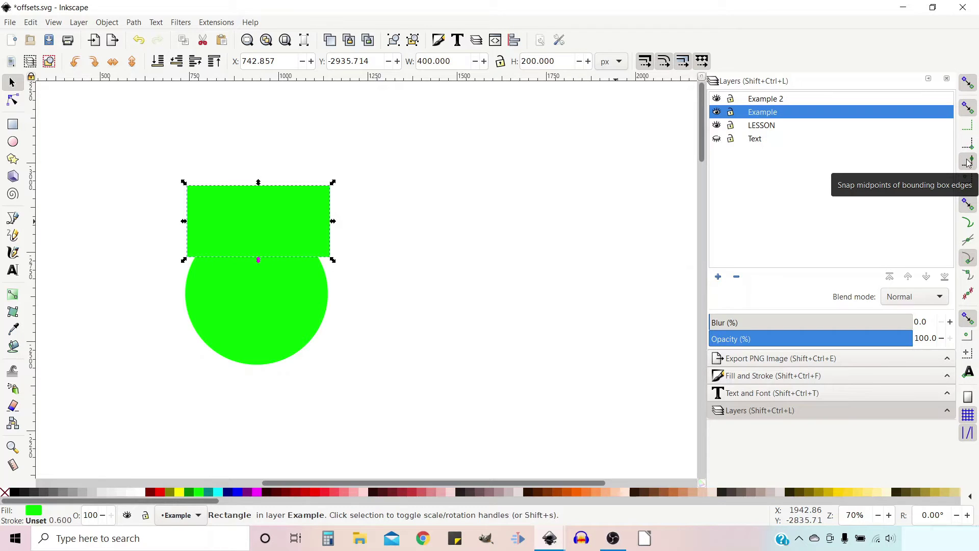
{"action": "left_click", "coordinate": [968, 162]}
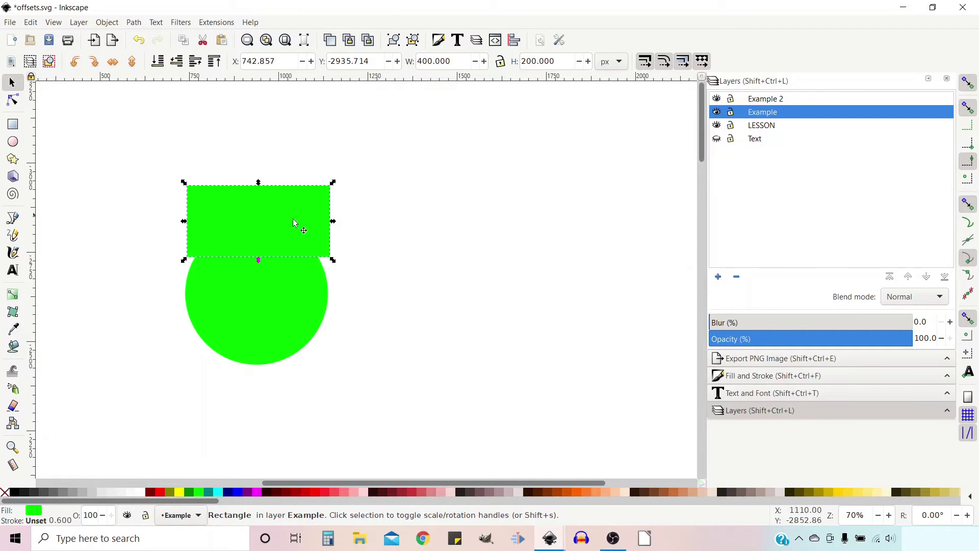
{"action": "left_click_drag", "start_coordinate": [301, 201], "coordinate": [301, 234]}
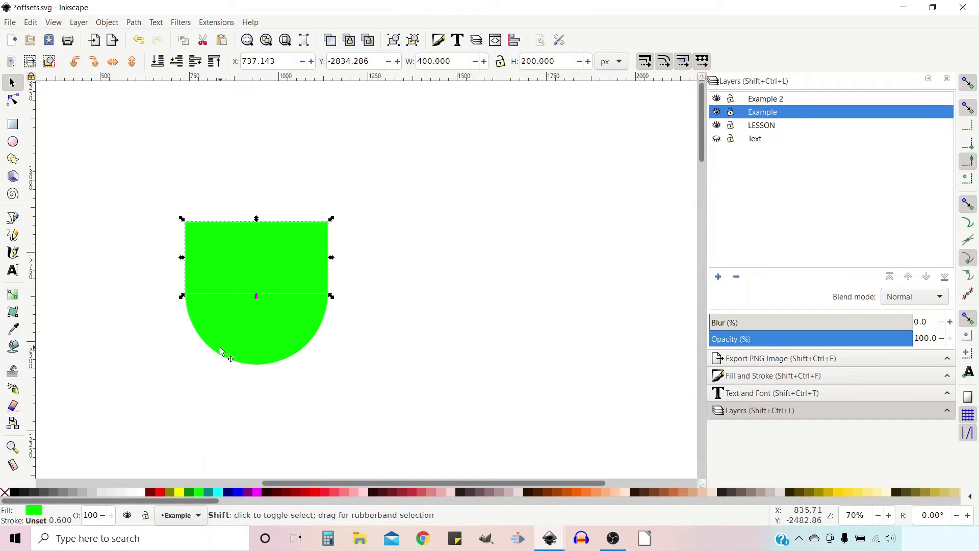
Select the rectangle and circle together and union them into a single shield path.
{"action": "left_click", "coordinate": [236, 329], "text": "shift"}
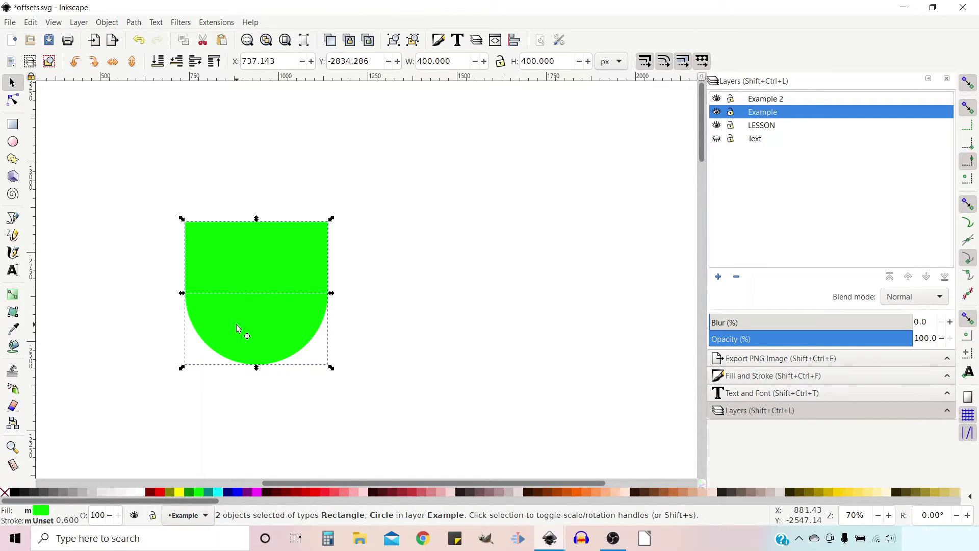
{"action": "left_click", "coordinate": [133, 22]}
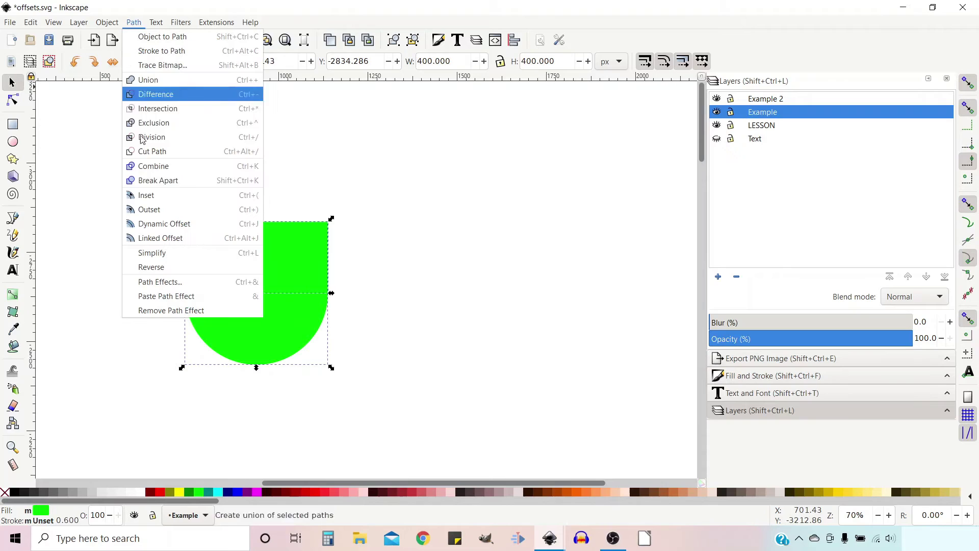
{"action": "left_click", "coordinate": [162, 80]}
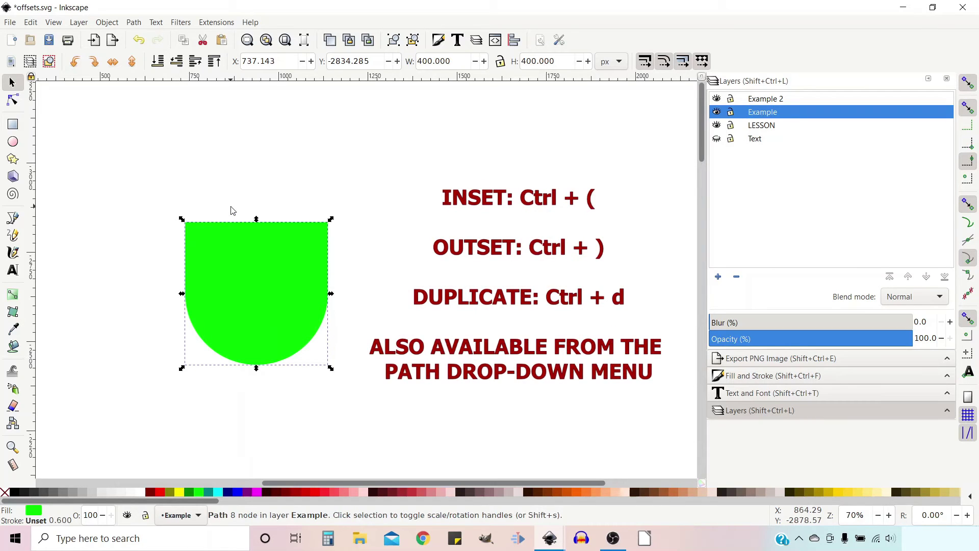
Fill a shield copy yellow and inset it four times, leaving a green border.
{"action": "left_click", "coordinate": [178, 493]}
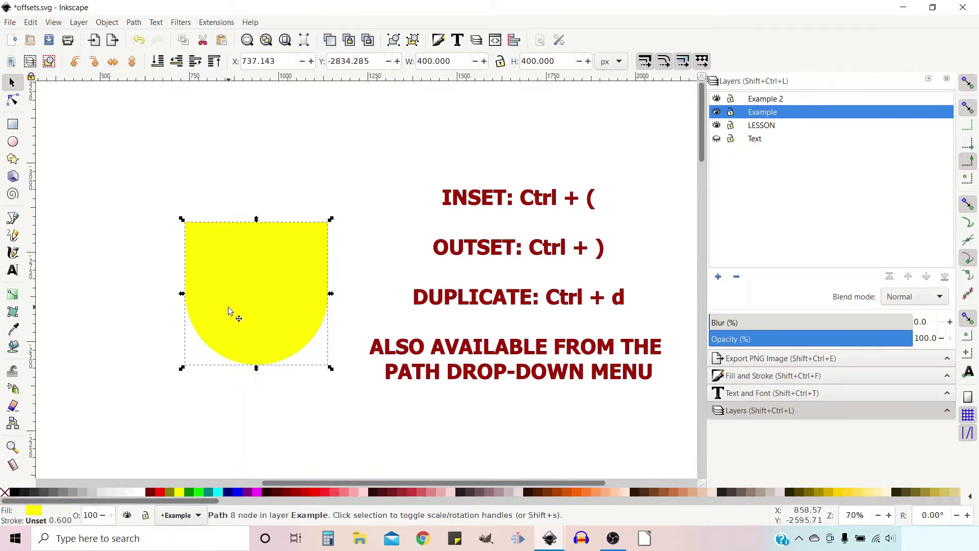
{"action": "key", "text": "ctrl"}
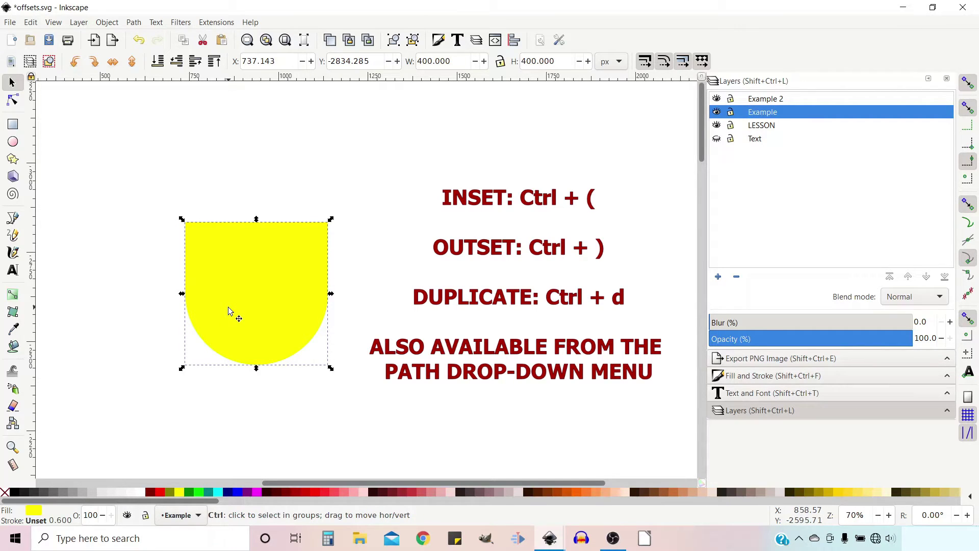
{"action": "key", "text": "ctrl+parenleft"}
{"action": "key", "text": "ctrl+parenleft"}
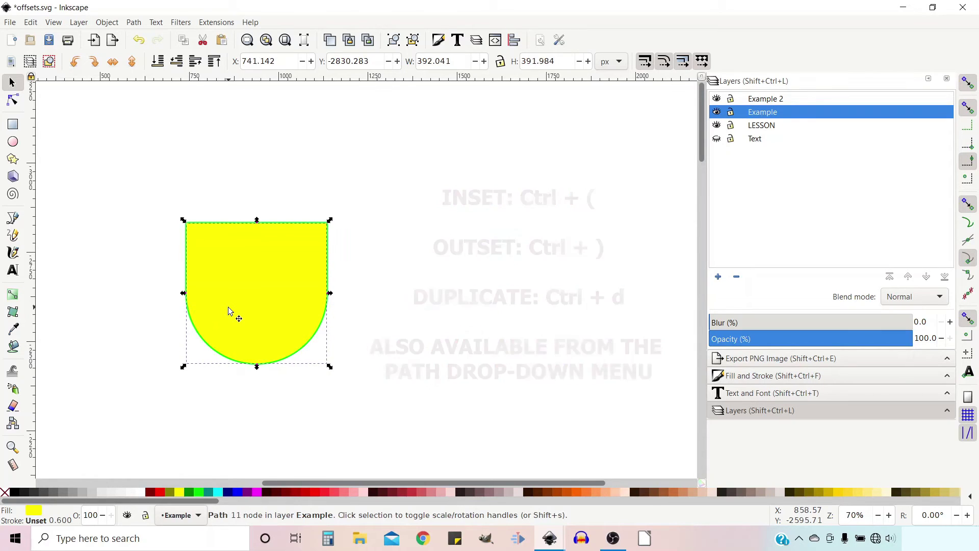
{"action": "key", "text": "ctrl+parenleft"}
{"action": "key", "text": "ctrl+parenleft"}
{"action": "key", "text": "ctrl+parenleft"}
{"action": "key", "text": "ctrl+parenleft"}
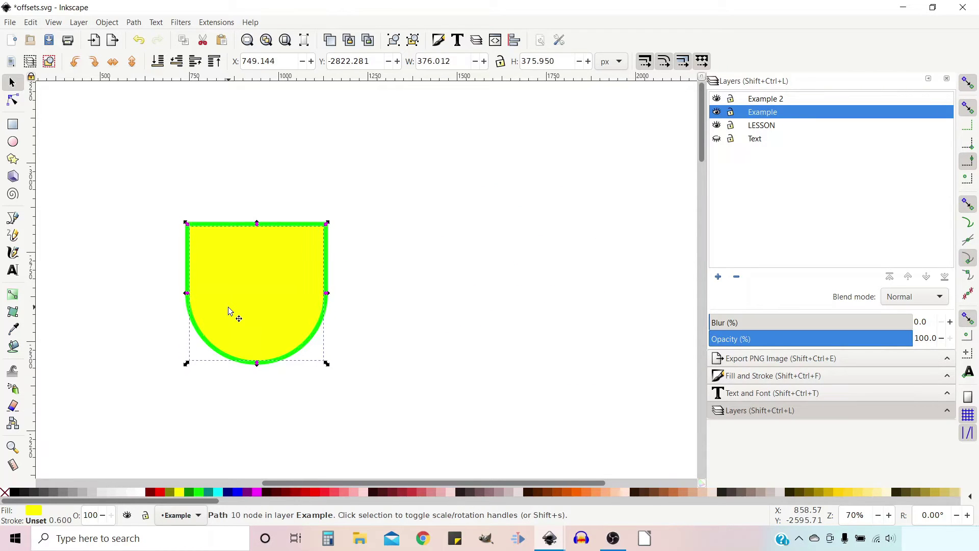
{"action": "key", "text": "ctrl+parenleft"}
{"action": "key", "text": "ctrl+parenleft"}
{"action": "key", "text": "ctrl+parenleft"}
{"action": "key", "text": "ctrl+parenleft"}
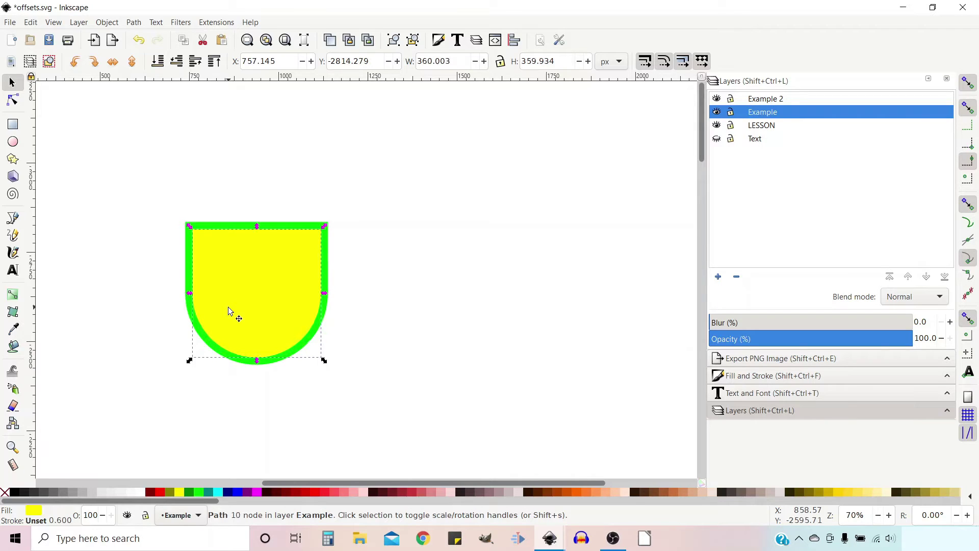
{"action": "key", "text": "ctrl+parenleft"}
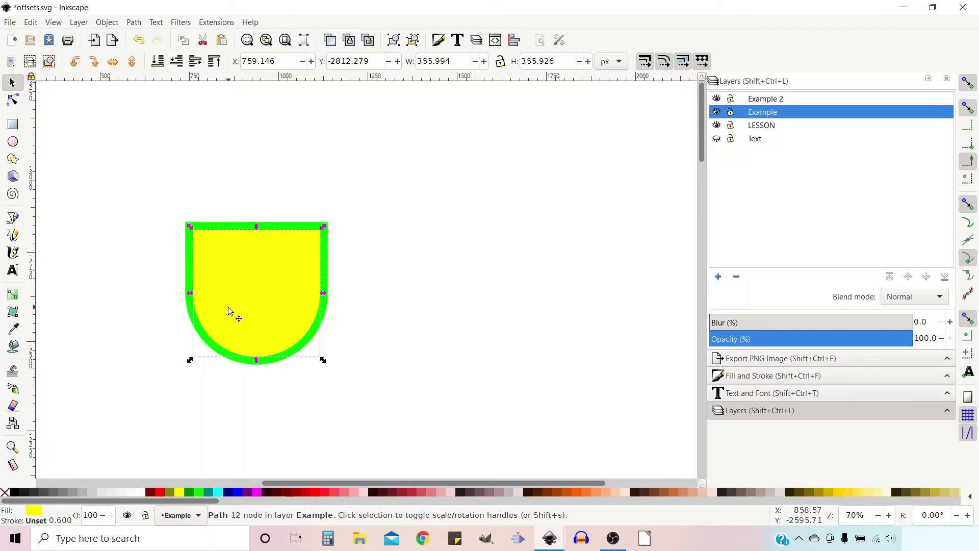
Make a teal copy inside the yellow shield and inset it three times, revealing a yellow ring.
{"action": "key", "text": "ctrl"}
{"action": "left_click", "coordinate": [212, 492]}
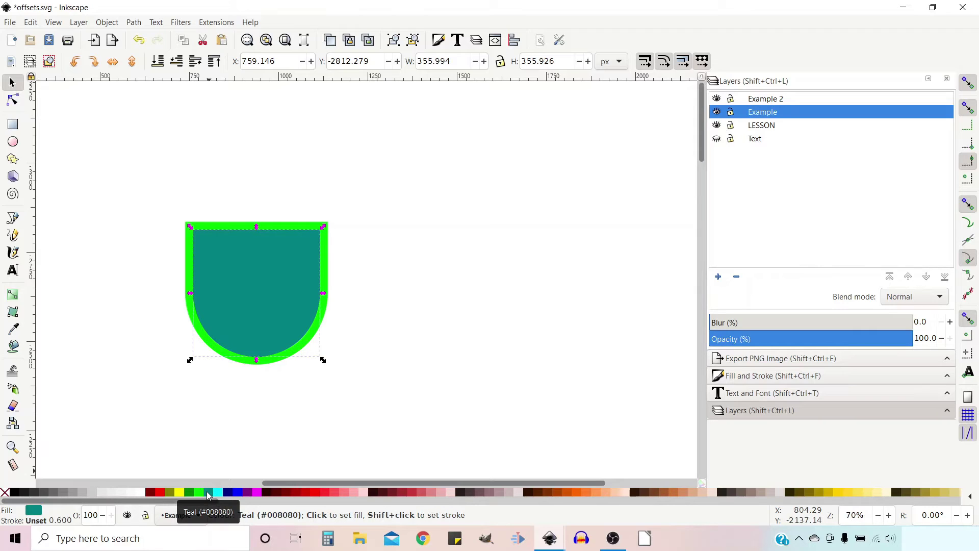
{"action": "key", "text": "ctrl"}
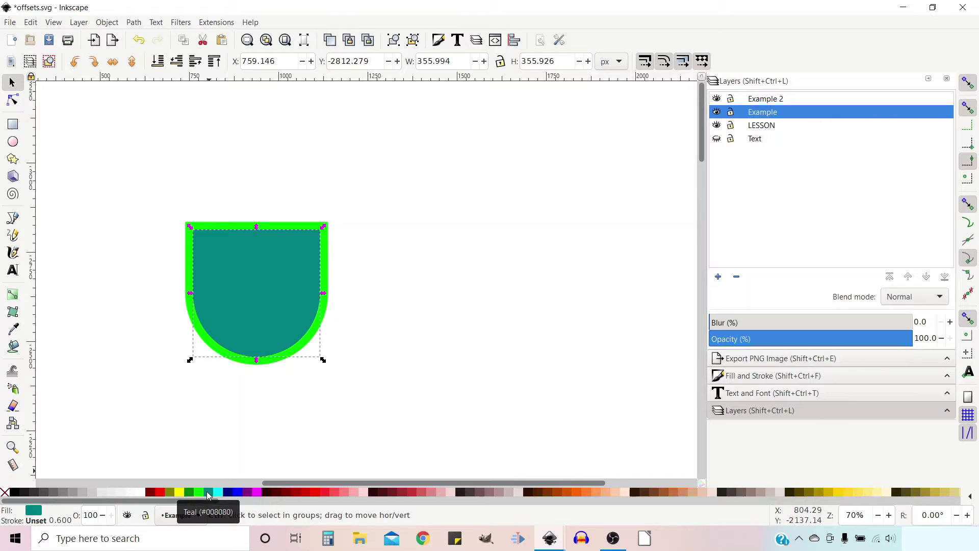
{"action": "key", "text": "ctrl+parenleft"}
{"action": "key", "text": "ctrl+parenleft"}
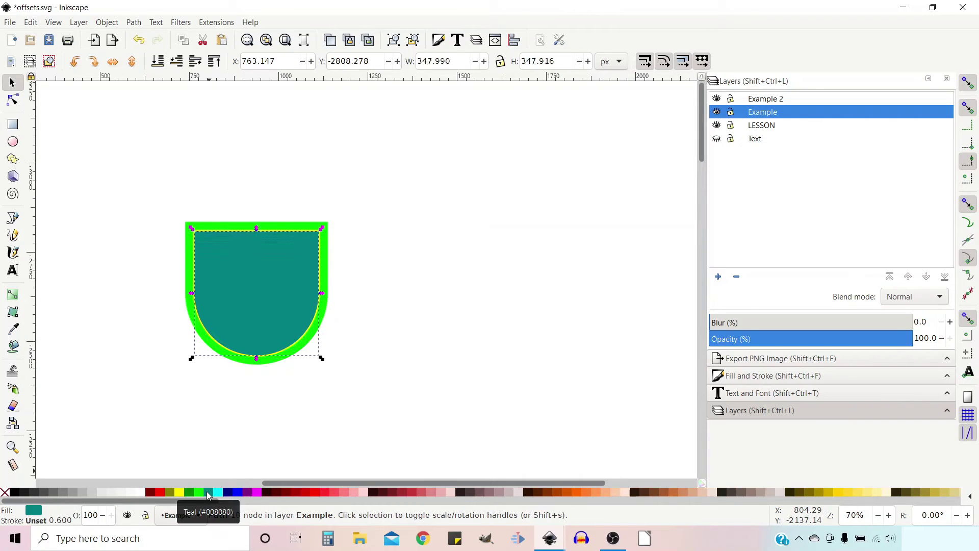
{"action": "key", "text": "ctrl+parenleft"}
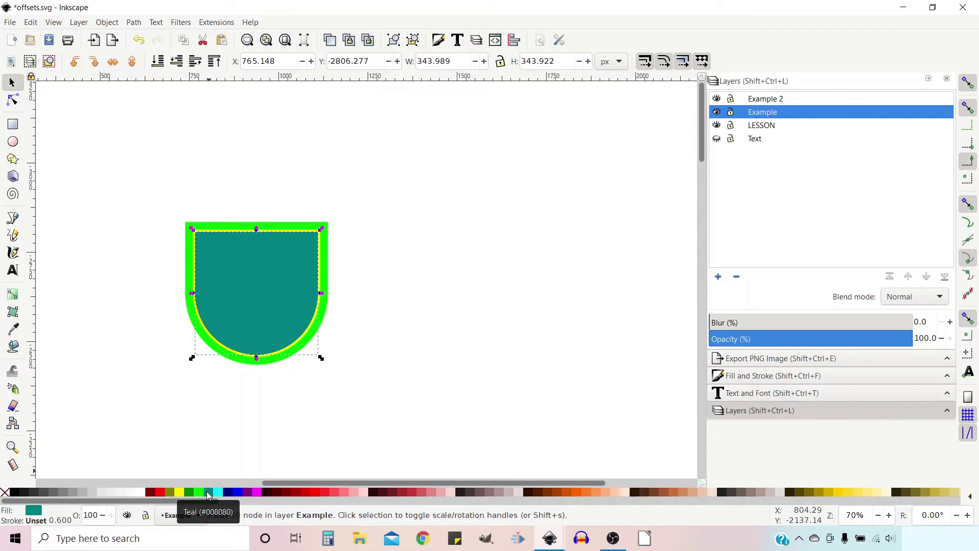
{"action": "key", "text": "ctrl+parenleft"}
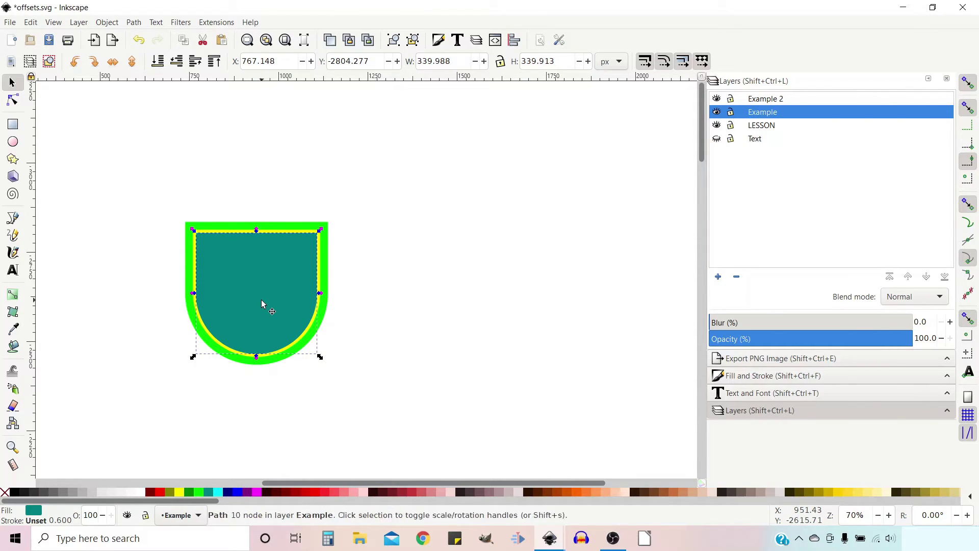
Fill the innermost copy aqua and inset it three more times.
{"action": "left_click", "coordinate": [217, 492]}
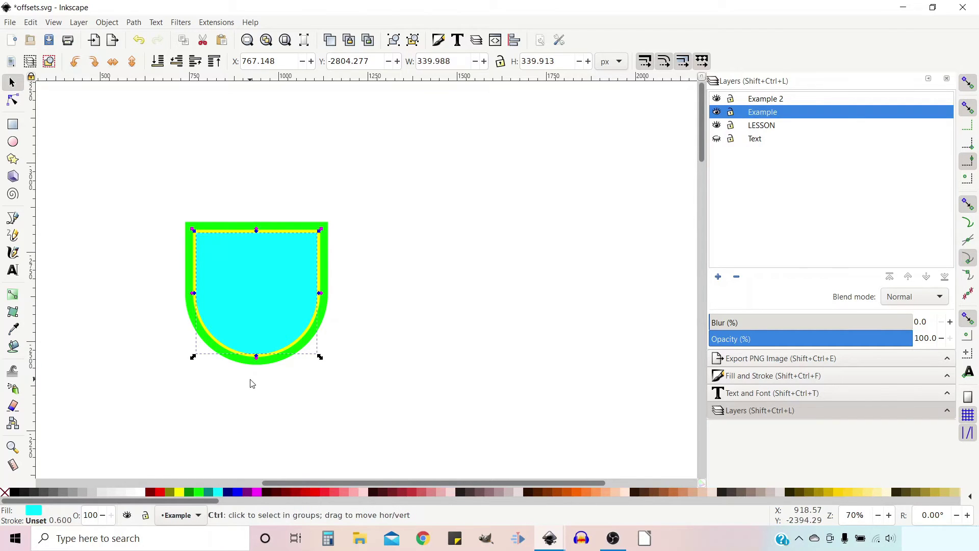
{"action": "key", "text": "ctrl+9"}
{"action": "key", "text": "ctrl+parenleft"}
{"action": "key", "text": "ctrl+parenleft"}
{"action": "key", "text": "ctrl+parenleft"}
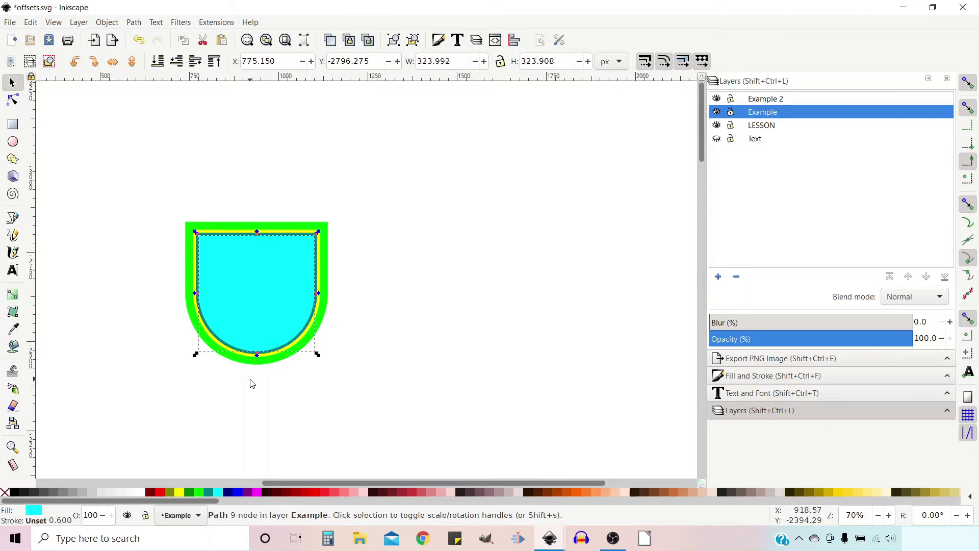
{"action": "key", "text": "ctrl+parenleft"}
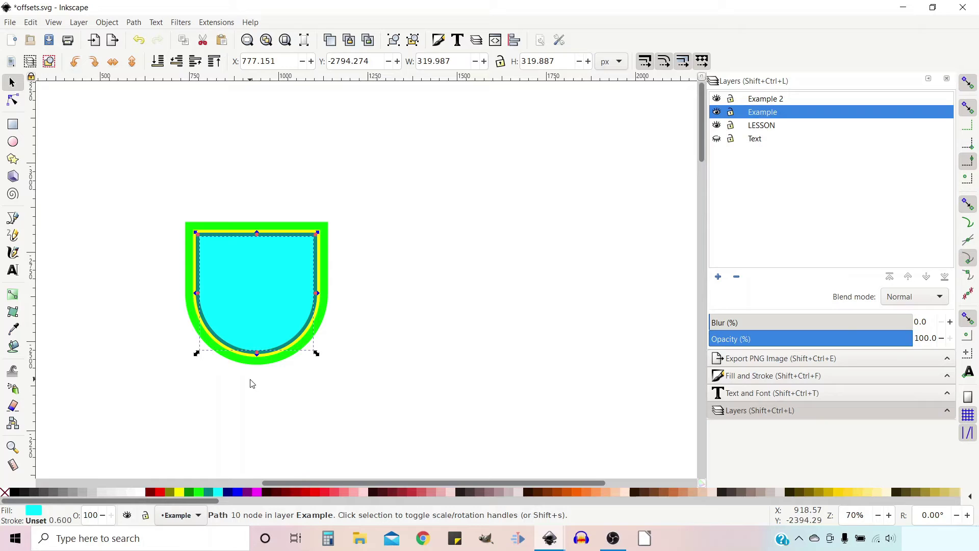
Select the green and yellow shields and subtract the yellow from the green with Path > Difference.
{"action": "left_click", "coordinate": [222, 225]}
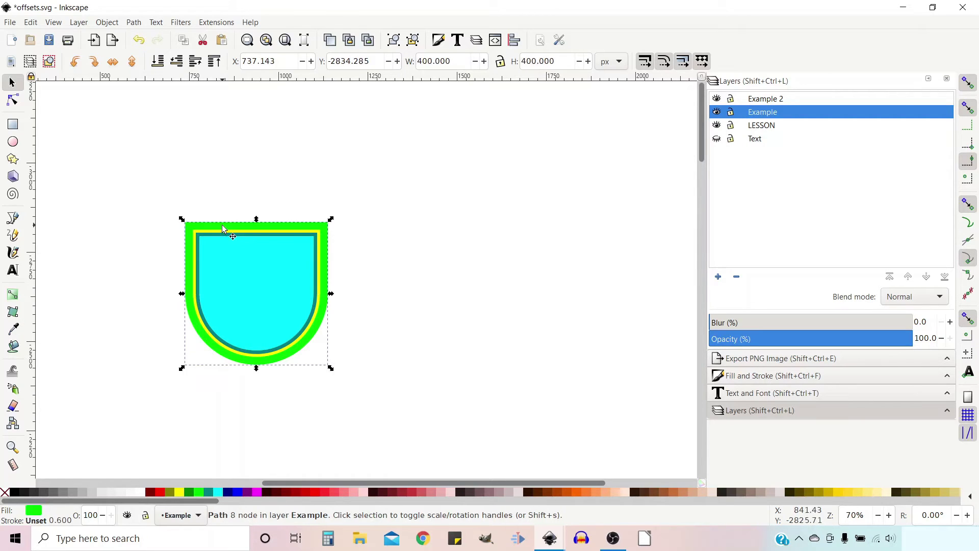
{"action": "key", "text": "shift"}
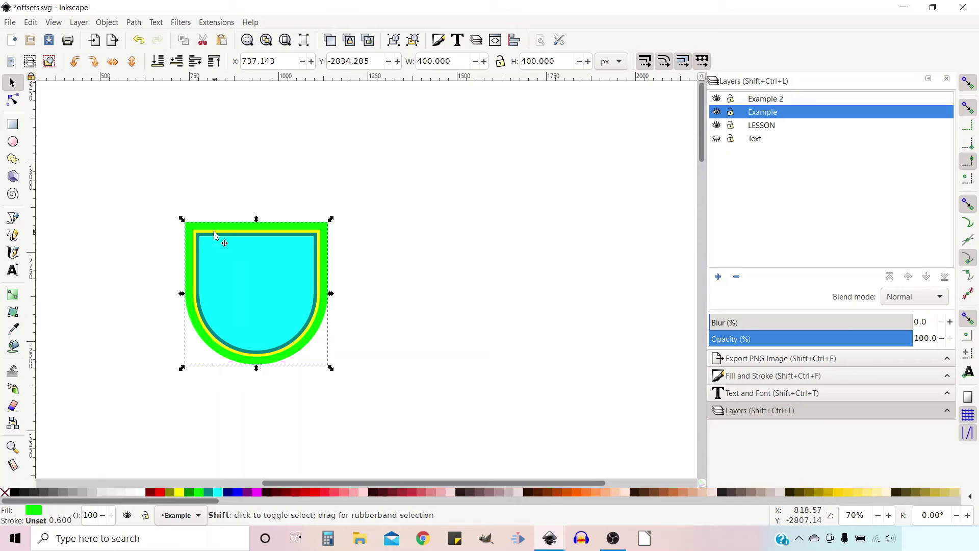
{"action": "left_click", "coordinate": [213, 234], "text": "shift"}
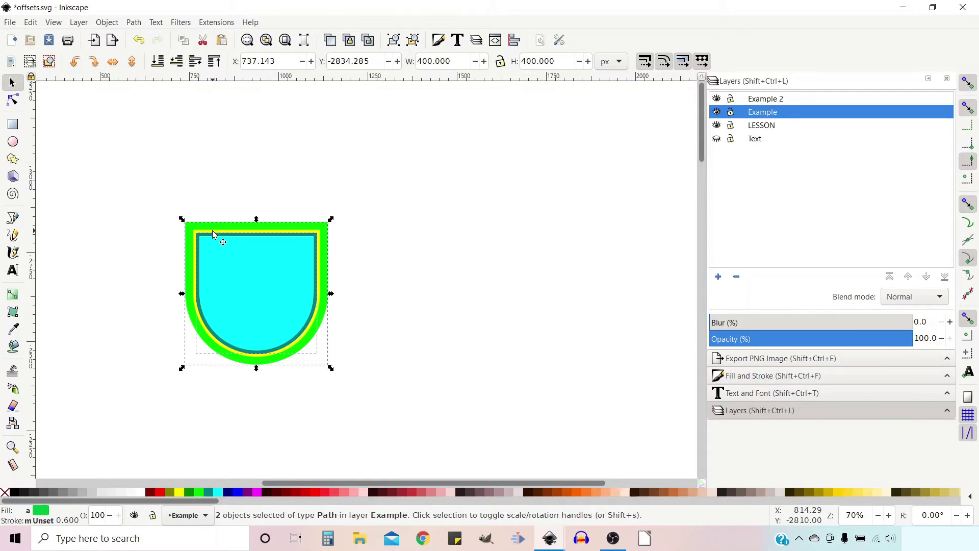
{"action": "left_click", "coordinate": [212, 233], "text": "shift"}
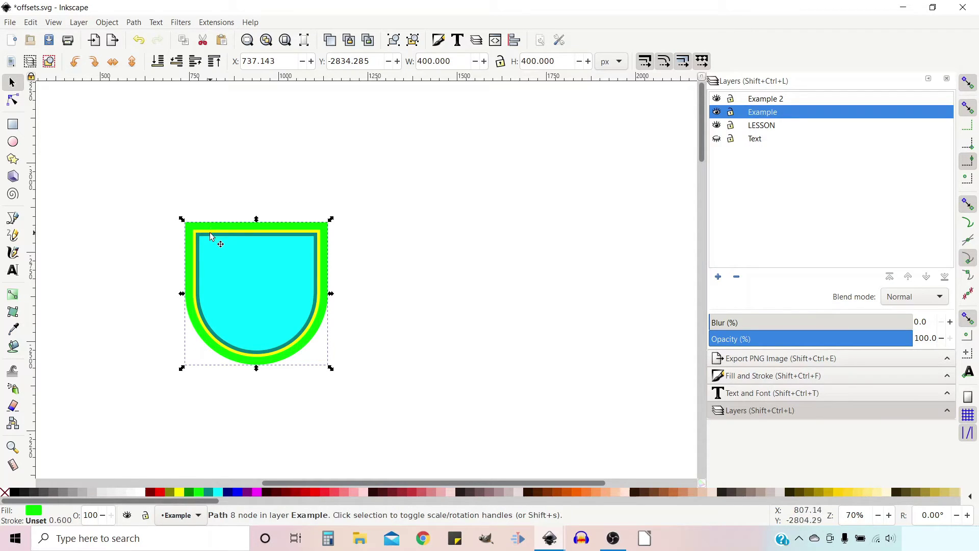
{"action": "left_click", "coordinate": [196, 233], "text": "shift"}
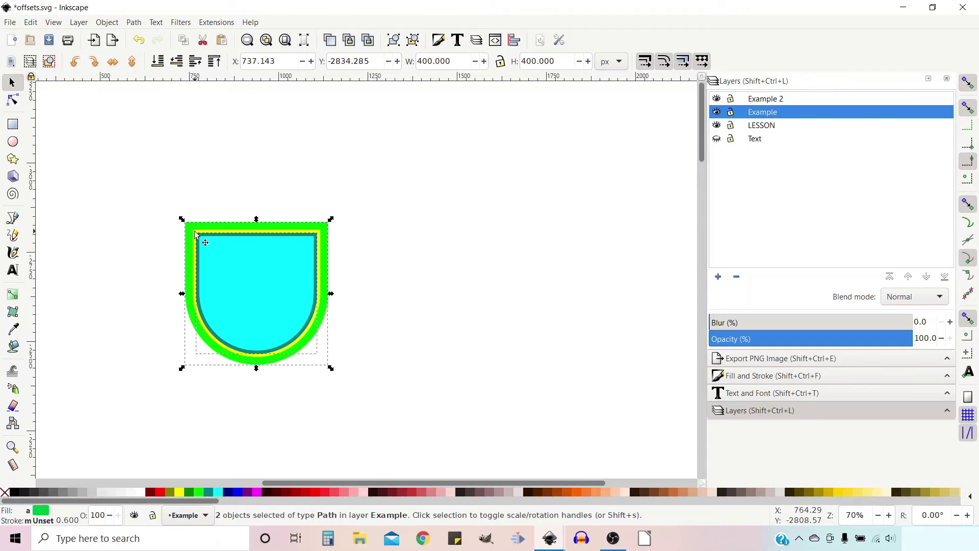
{"action": "left_click", "coordinate": [195, 233], "text": "shift"}
{"action": "scroll", "coordinate": [194, 234], "scroll_direction": "up", "scroll_amount": 2}
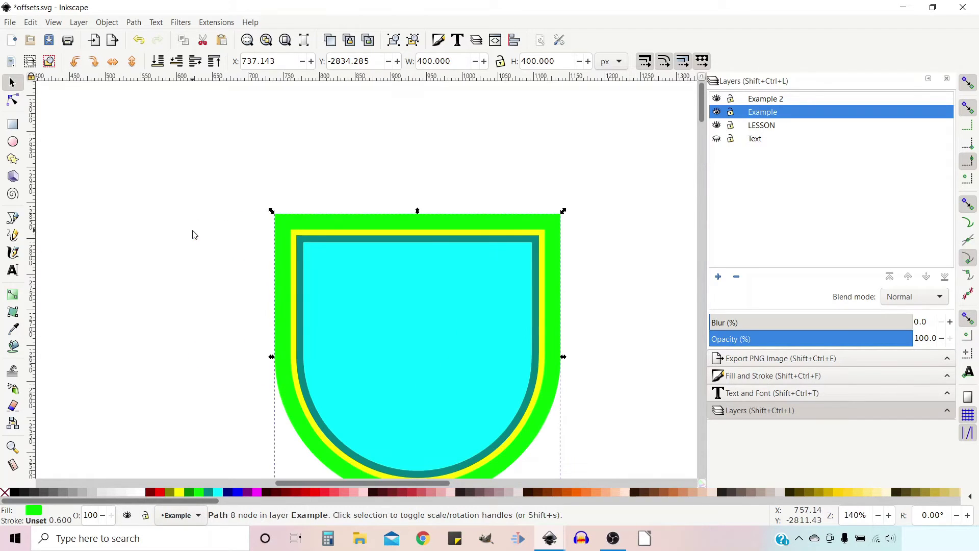
{"action": "left_click", "coordinate": [297, 233], "text": "shift"}
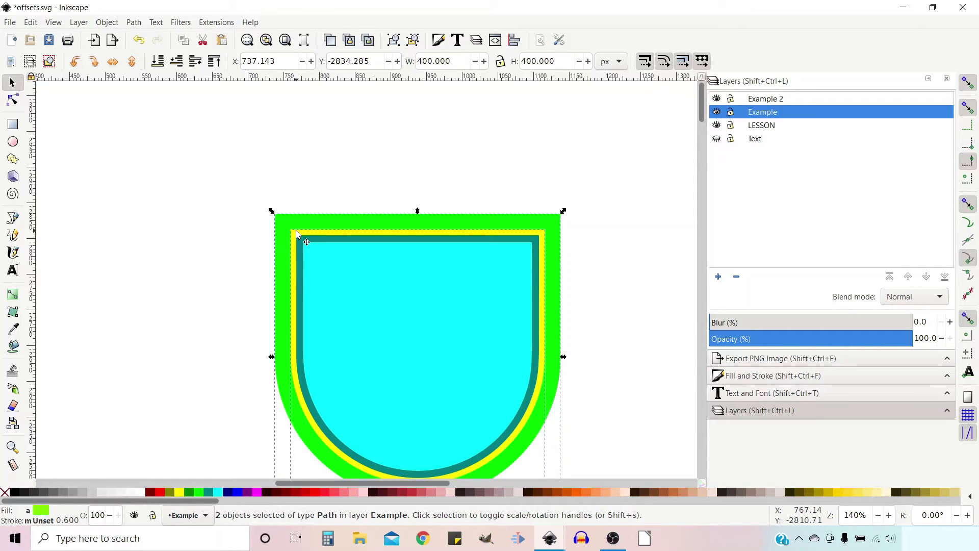
{"action": "left_click", "coordinate": [135, 23]}
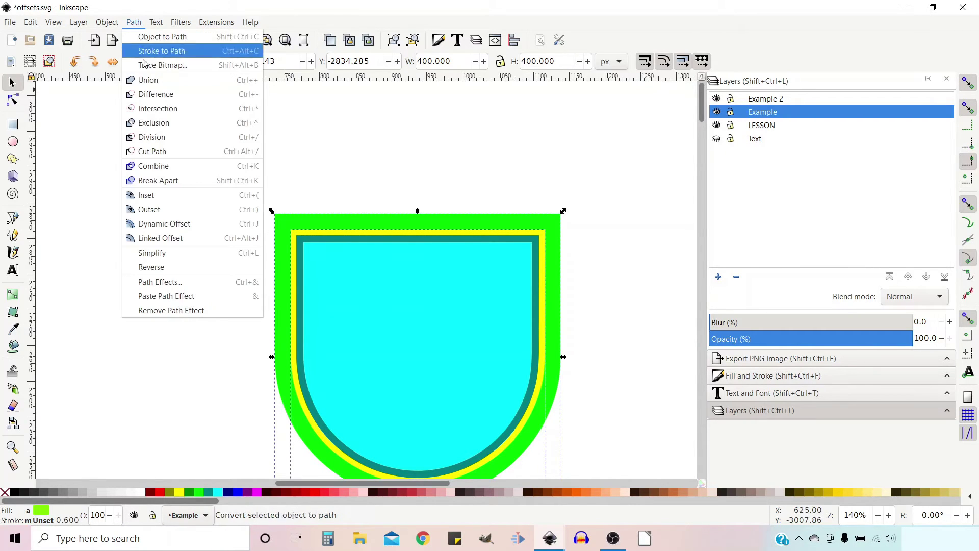
{"action": "left_click", "coordinate": [152, 95]}
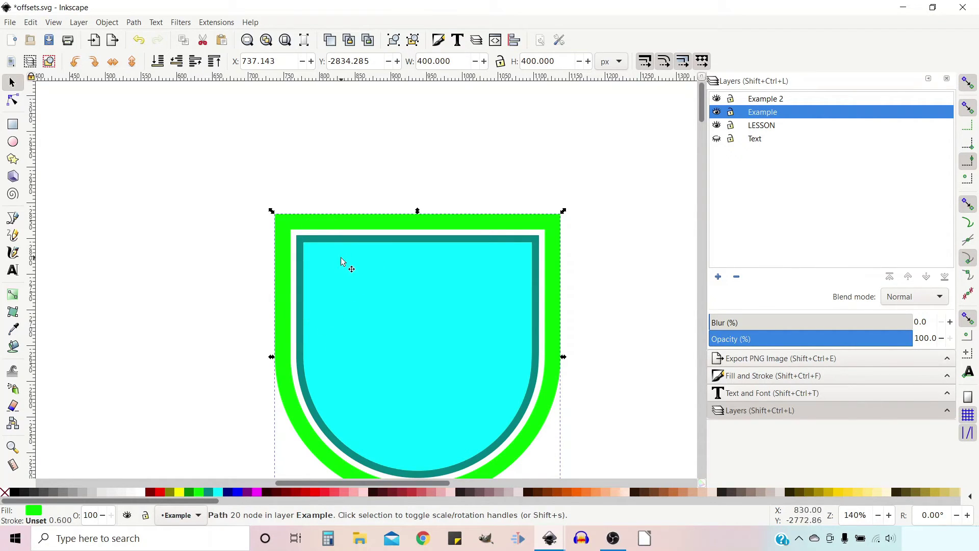
Select the teal and aqua shapes and subtract the aqua from the teal.
{"action": "left_click", "coordinate": [314, 242]}
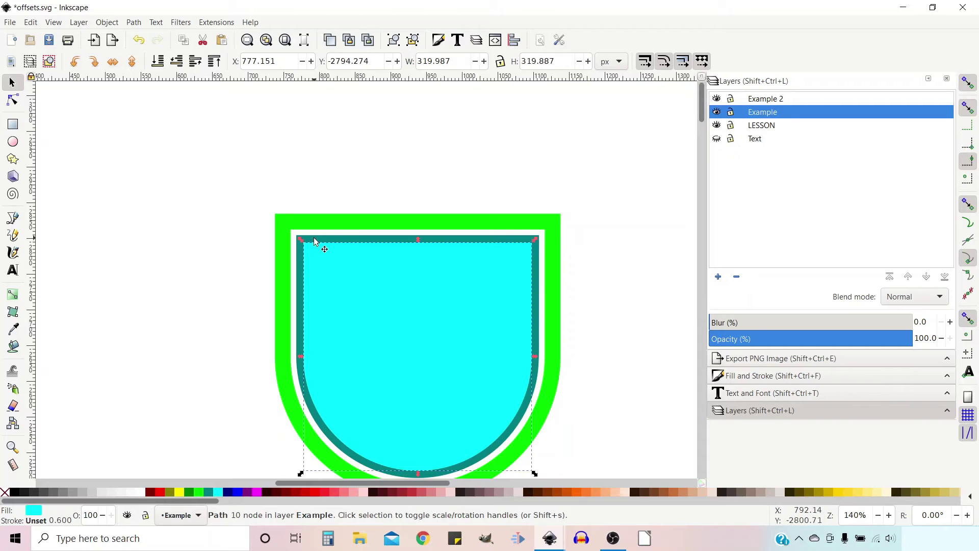
{"action": "left_click", "coordinate": [315, 241], "text": "alt"}
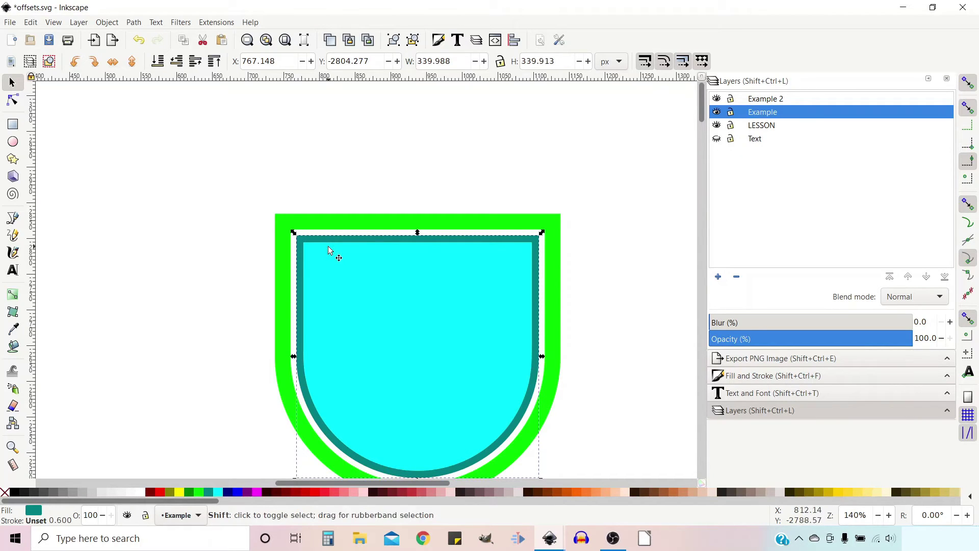
{"action": "left_click", "coordinate": [329, 251], "text": "shift"}
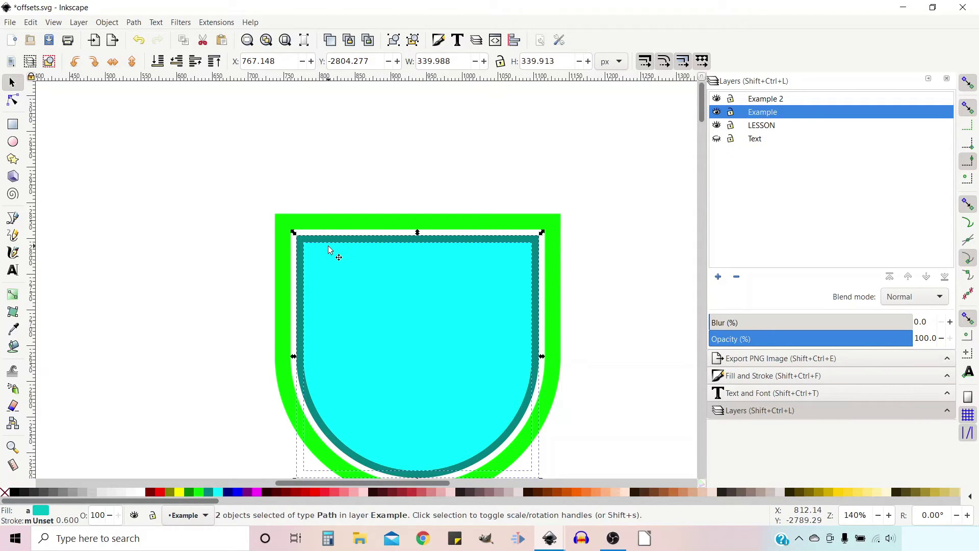
{"action": "left_click", "coordinate": [133, 24]}
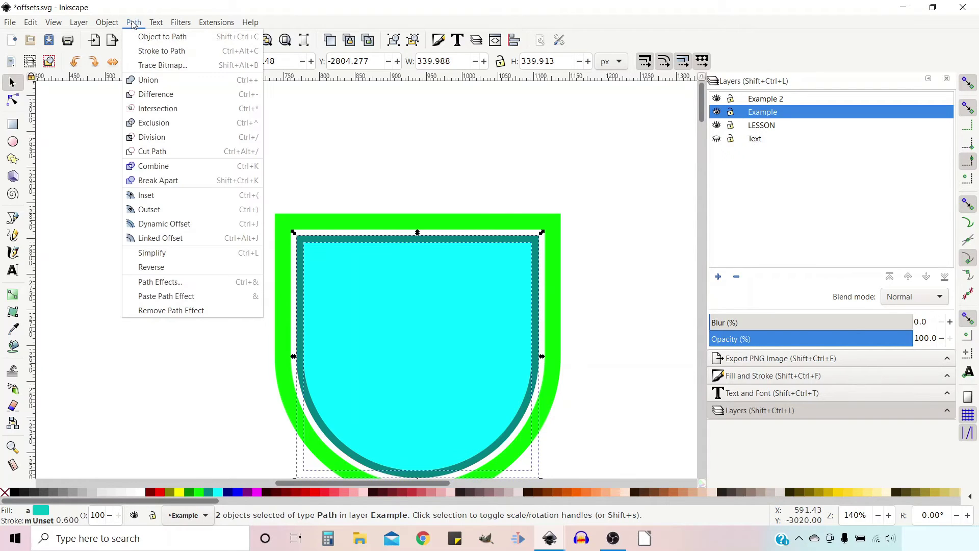
{"action": "left_click", "coordinate": [156, 97]}
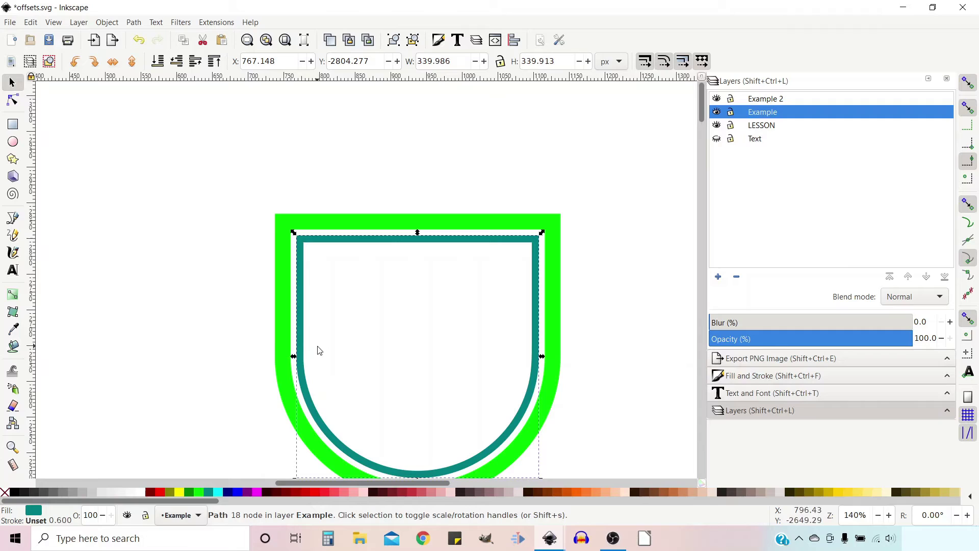
Union the green outer ring with the teal inner ring into one path.
{"action": "left_click", "coordinate": [280, 274], "text": "shift"}
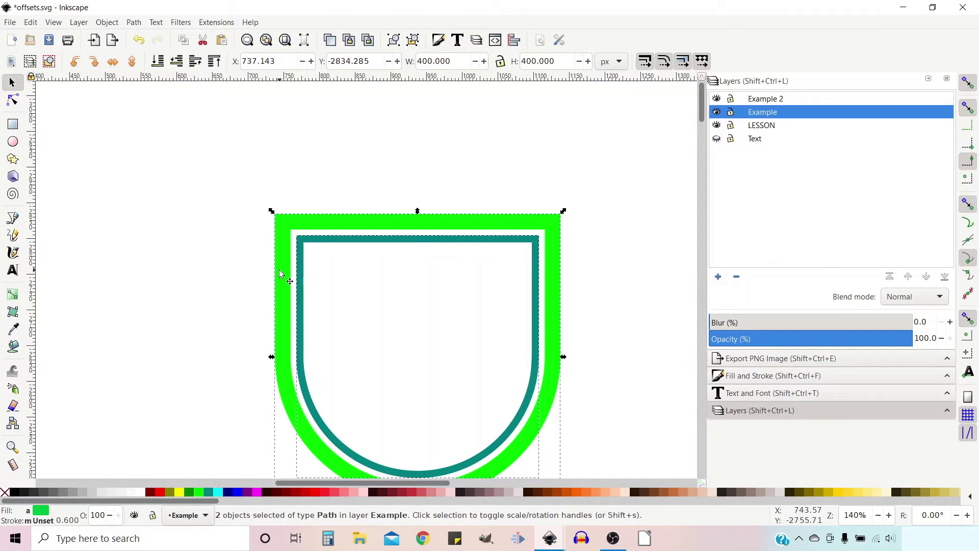
{"action": "left_click", "coordinate": [133, 23]}
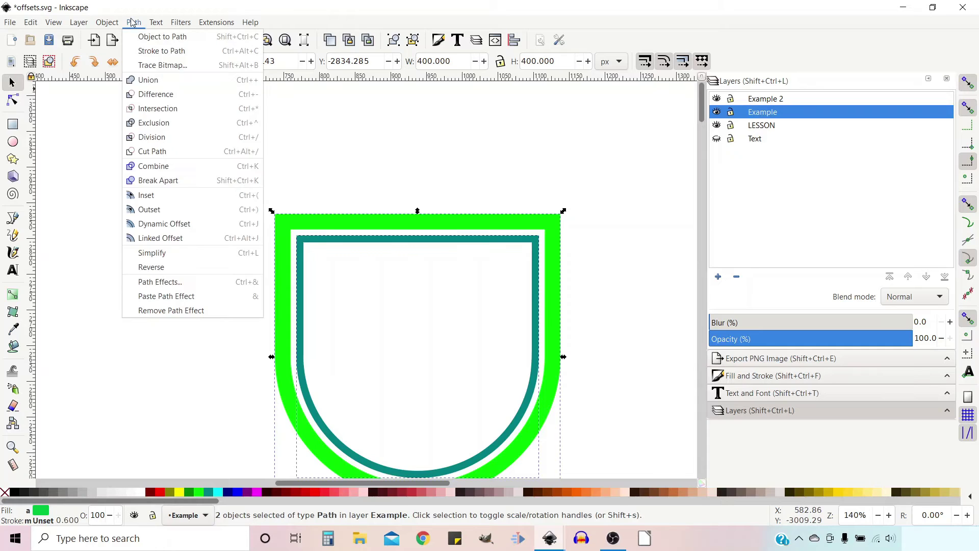
{"action": "left_click", "coordinate": [148, 80]}
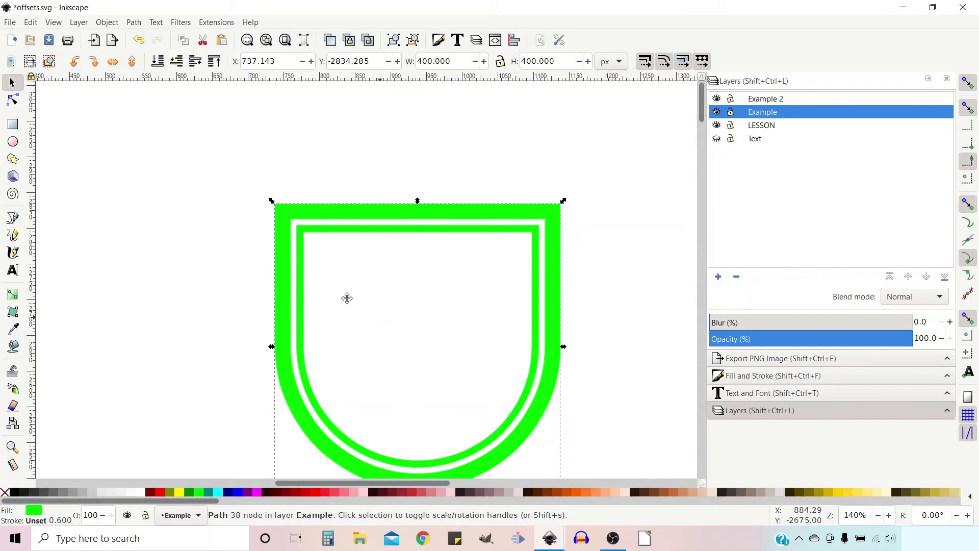
{"action": "scroll", "coordinate": [345, 297], "scroll_direction": "down", "scroll_amount": 4}
{"action": "scroll", "coordinate": [346, 298], "scroll_direction": "right", "scroll_amount": 4}
{"action": "left_click_drag", "start_coordinate": [294, 254], "coordinate": [324, 245]}
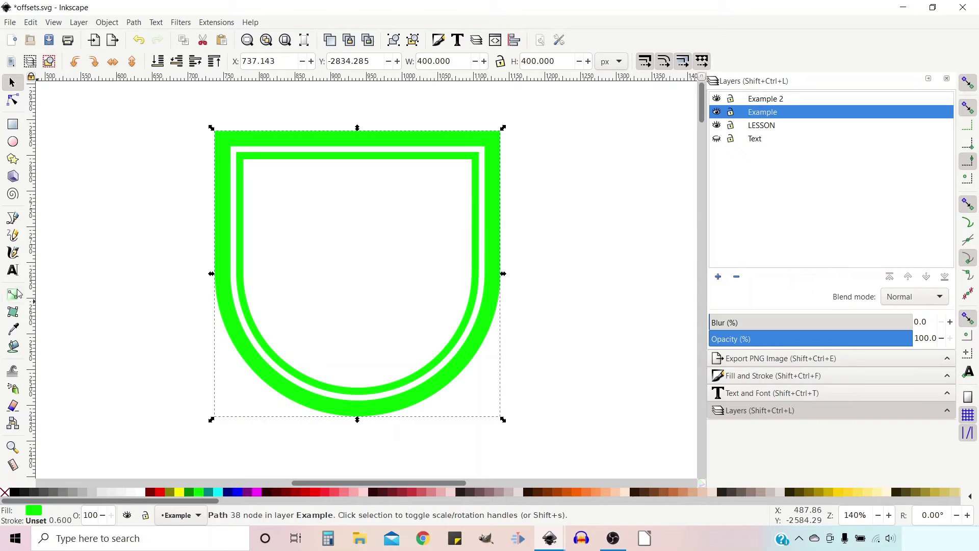
Type 'OFFSETS' starting left of the shield and set its font to Brian James Condensed.
{"action": "left_click", "coordinate": [13, 272]}
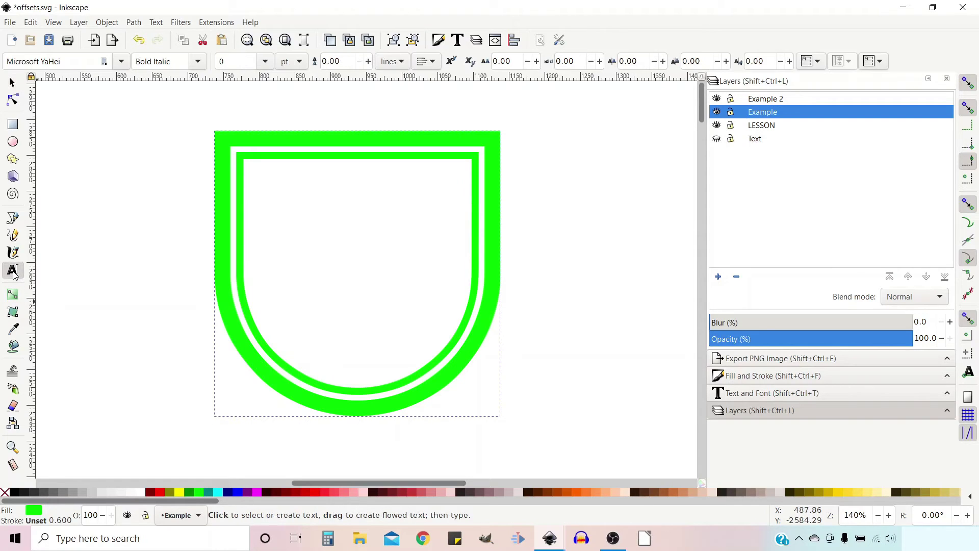
{"action": "left_click", "coordinate": [134, 317]}
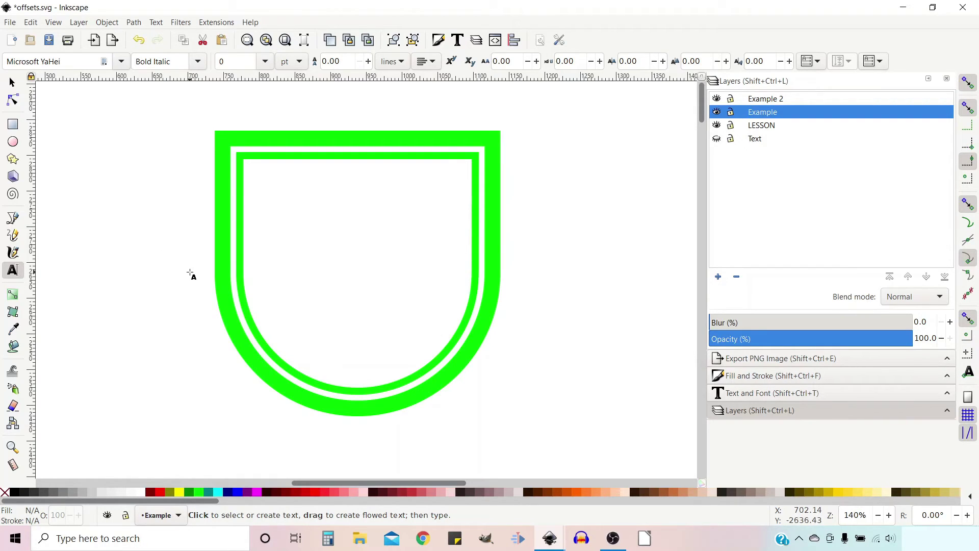
{"action": "type", "text": "OFF"}
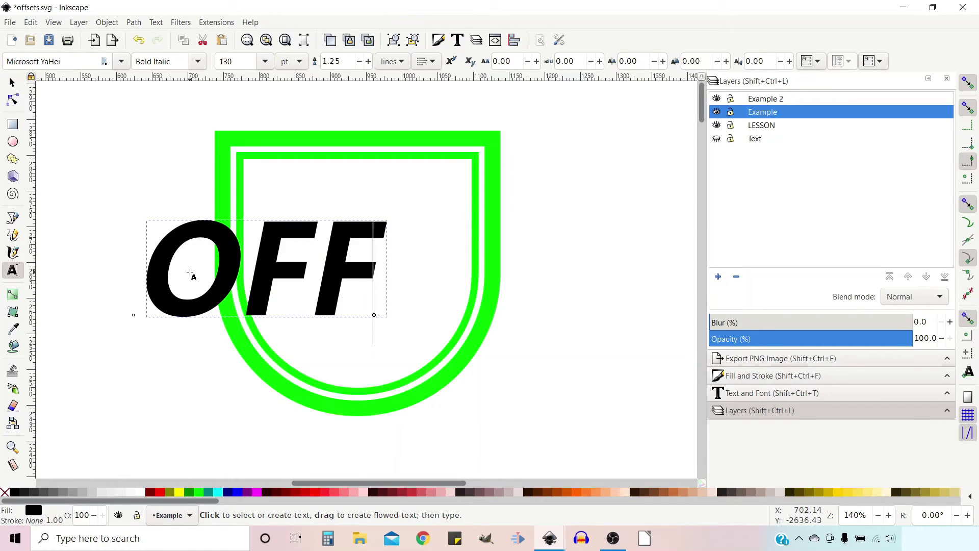
{"action": "type", "text": "SETS"}
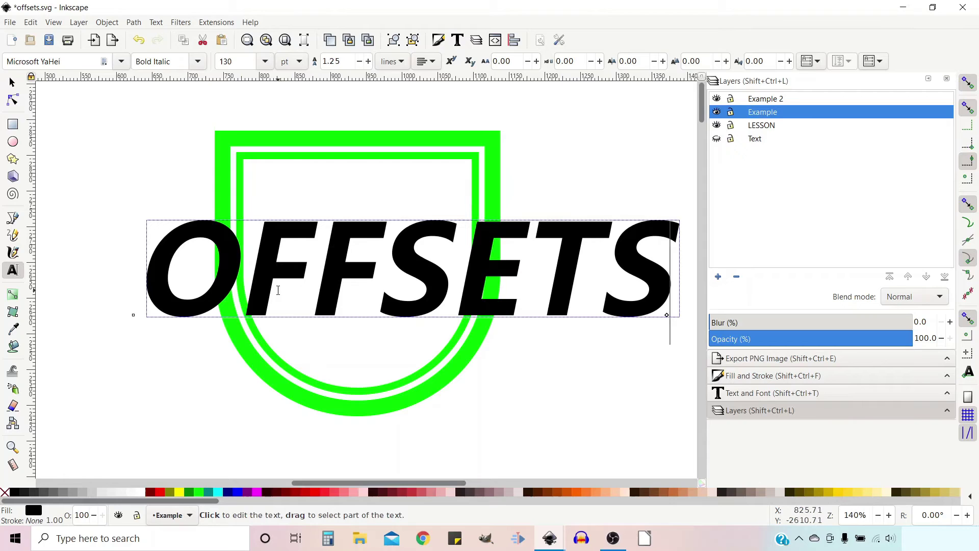
{"action": "left_click", "coordinate": [122, 62]}
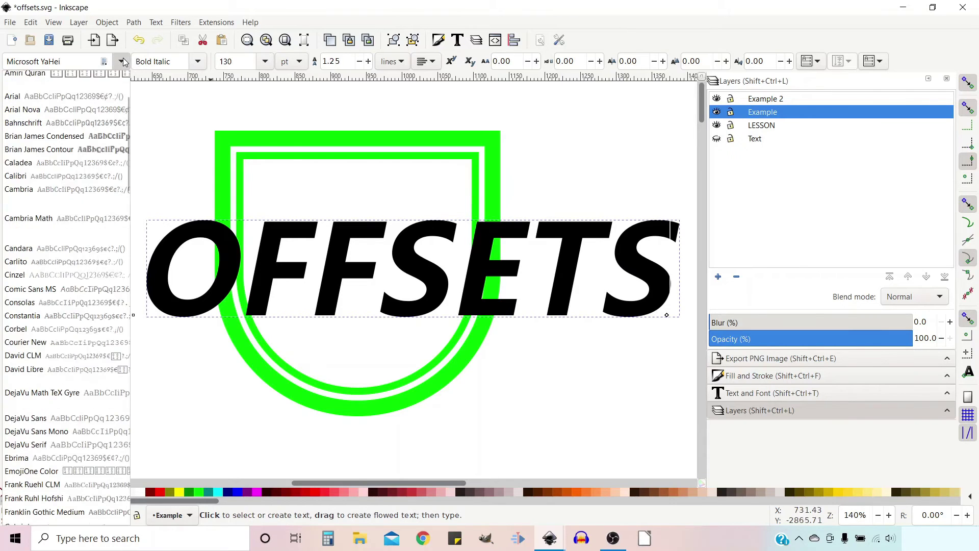
{"action": "left_click", "coordinate": [53, 138]}
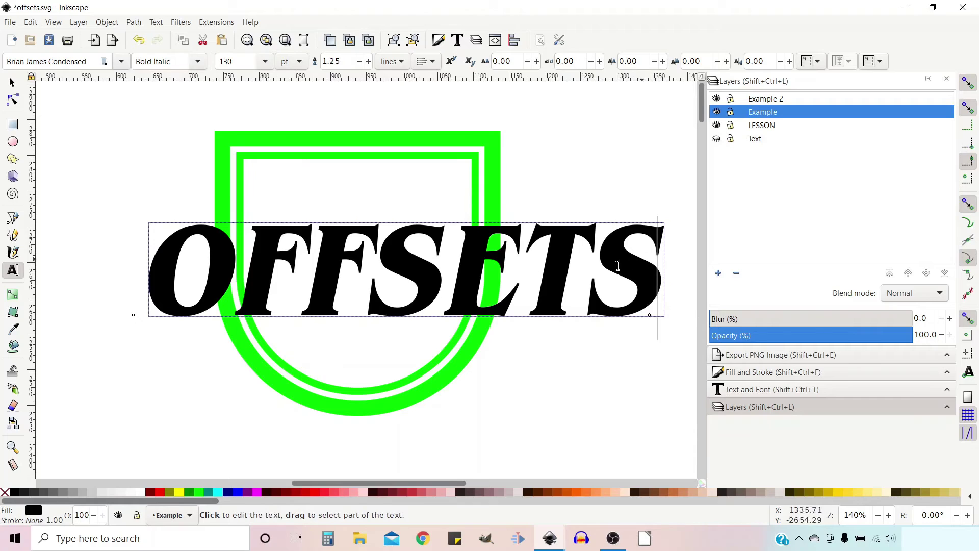
Scale the OFFSETS text proportionally to about 73% and move it up and right.
{"action": "left_click", "coordinate": [13, 82]}
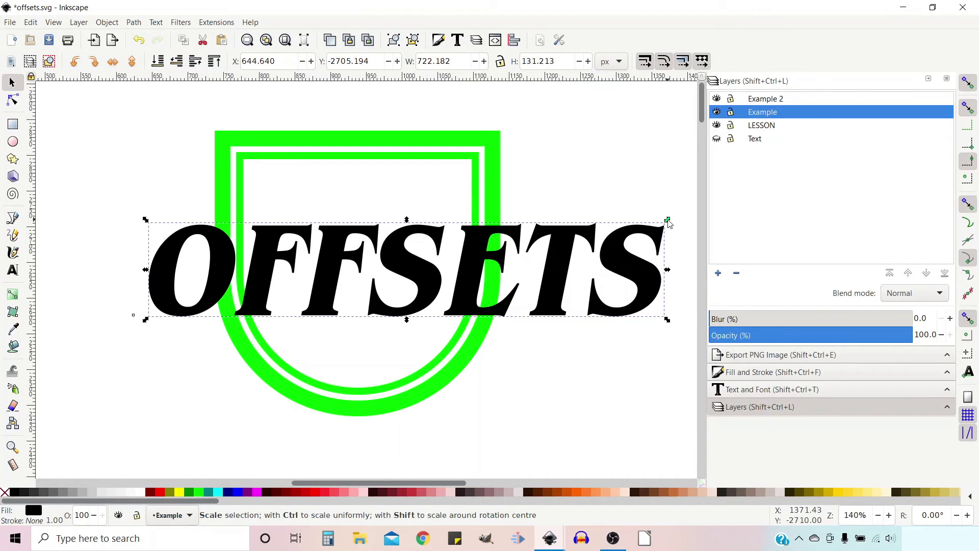
{"action": "key", "text": "ctrl"}
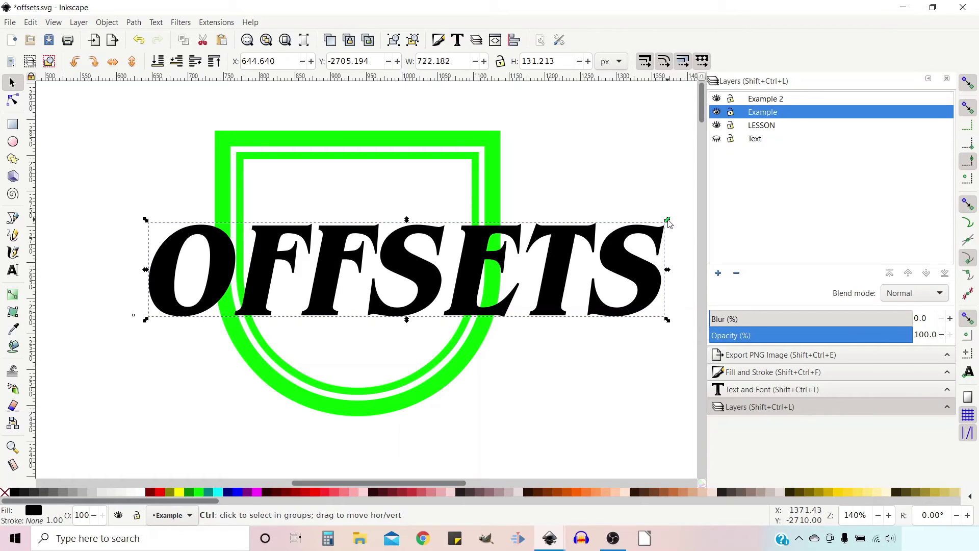
{"action": "left_click_drag", "start_coordinate": [667, 220], "coordinate": [569, 248]}
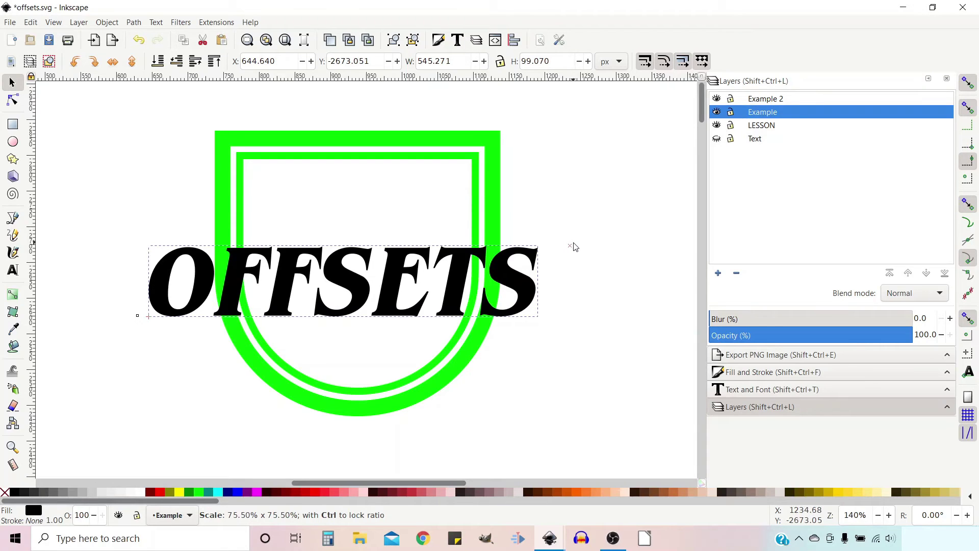
{"action": "left_click_drag", "start_coordinate": [573, 243], "coordinate": [559, 246]}
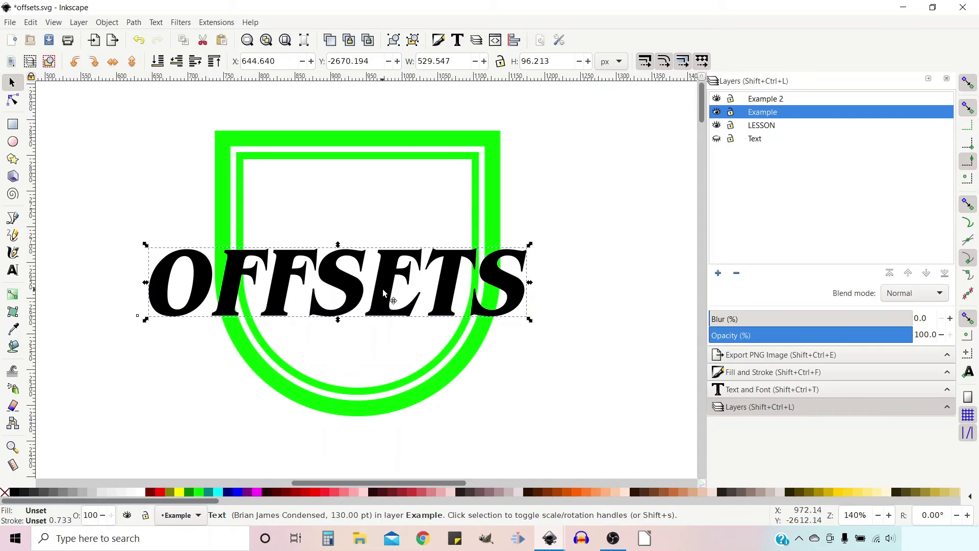
{"action": "left_click_drag", "start_coordinate": [383, 290], "coordinate": [394, 272]}
Skew the OFFSETS text so it rises toward the right, then nudge it into place.
{"action": "left_click", "coordinate": [393, 272]}
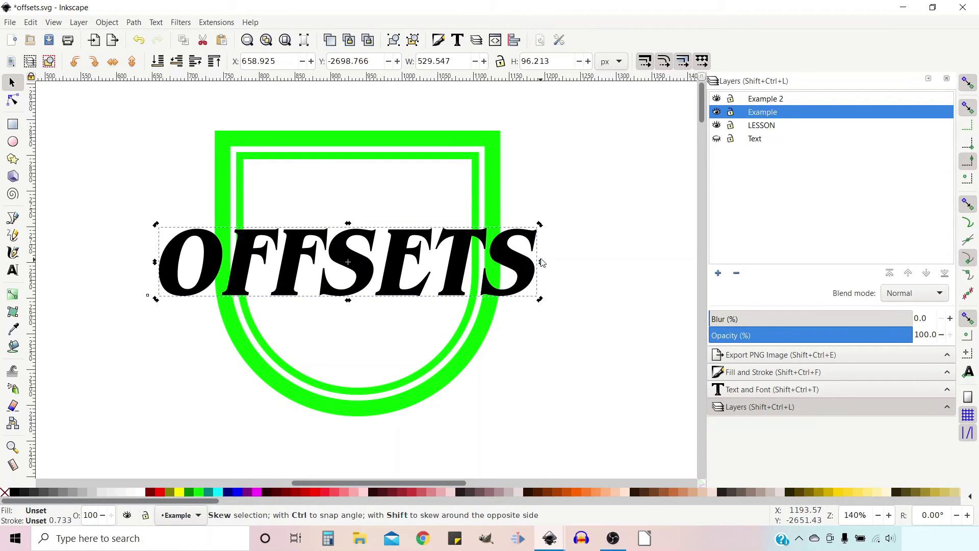
{"action": "left_click_drag", "start_coordinate": [542, 263], "coordinate": [547, 240]}
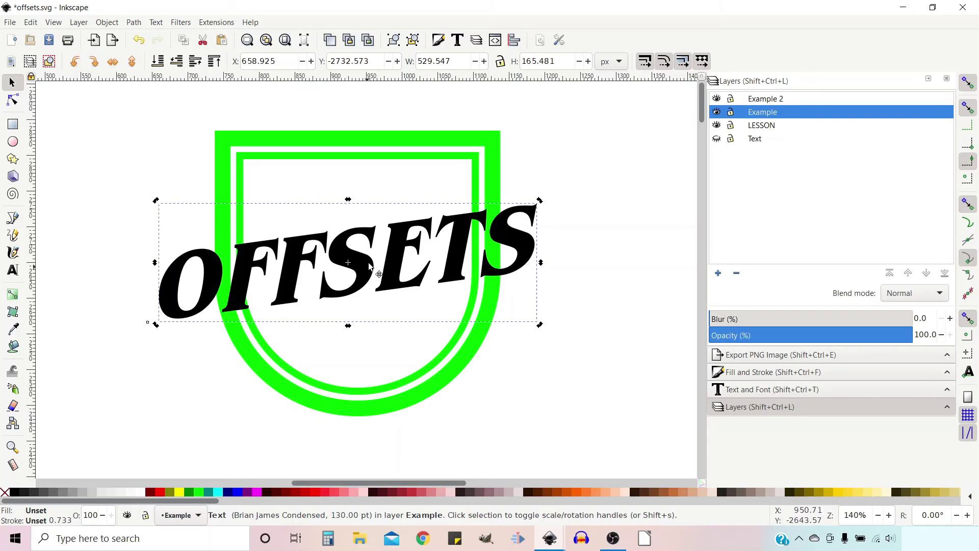
{"action": "left_click_drag", "start_coordinate": [369, 264], "coordinate": [372, 263]}
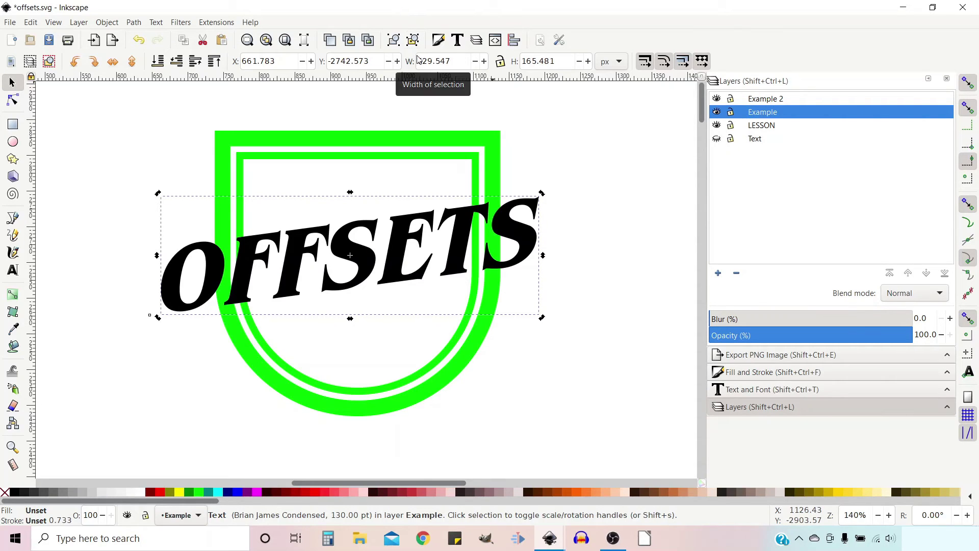
Use Align and Distribute to centre the shield on the OFFSETS text's vertical axis, then undo once.
{"action": "left_click", "coordinate": [514, 41]}
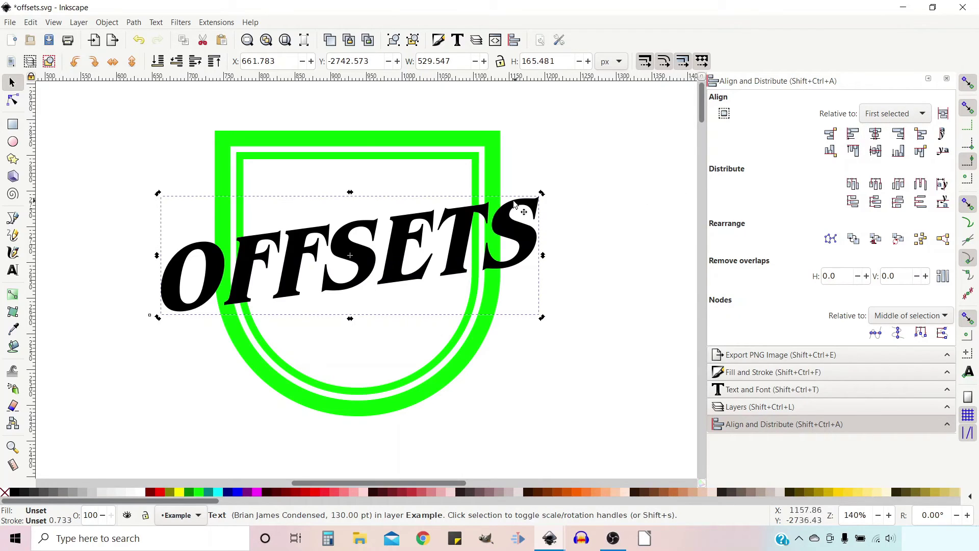
{"action": "left_click", "coordinate": [358, 146], "text": "shift"}
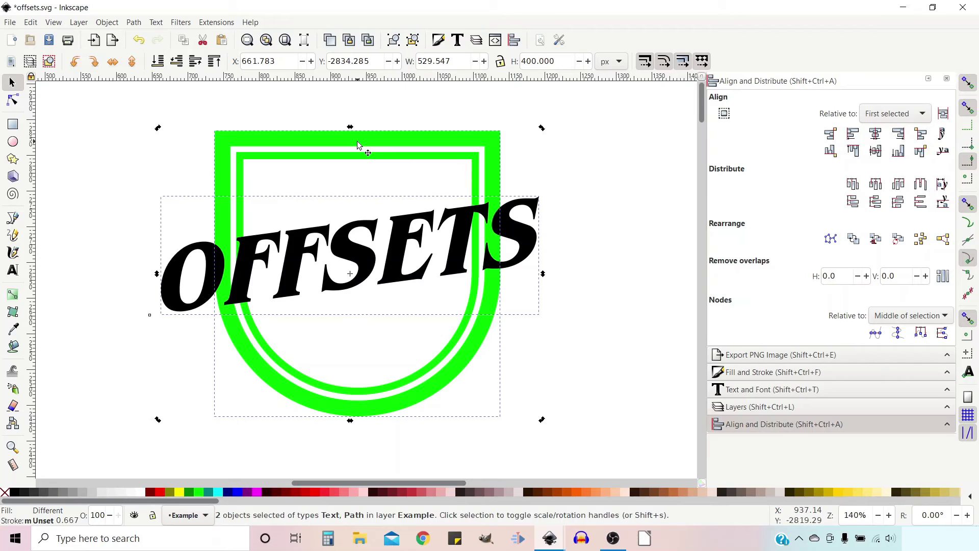
{"action": "left_click", "coordinate": [876, 134]}
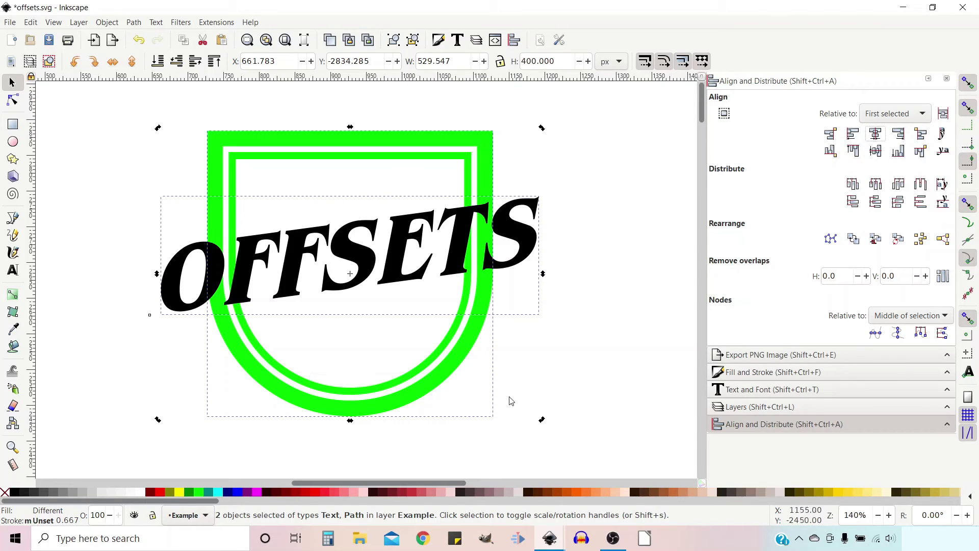
{"action": "key", "text": "ctrl+z"}
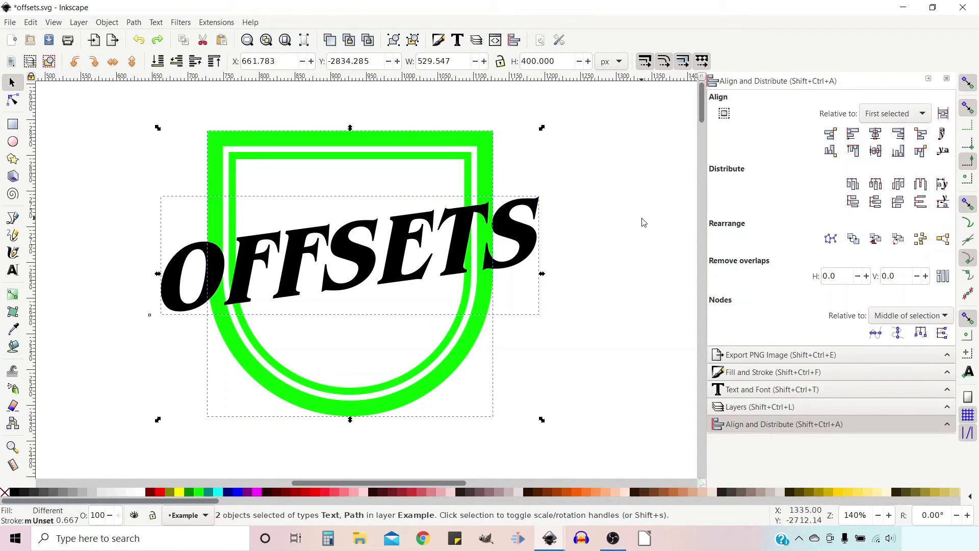
Duplicate the OFFSETS text, colour the copy teal, lower it behind the original and outset it twice.
{"action": "left_click", "coordinate": [627, 224]}
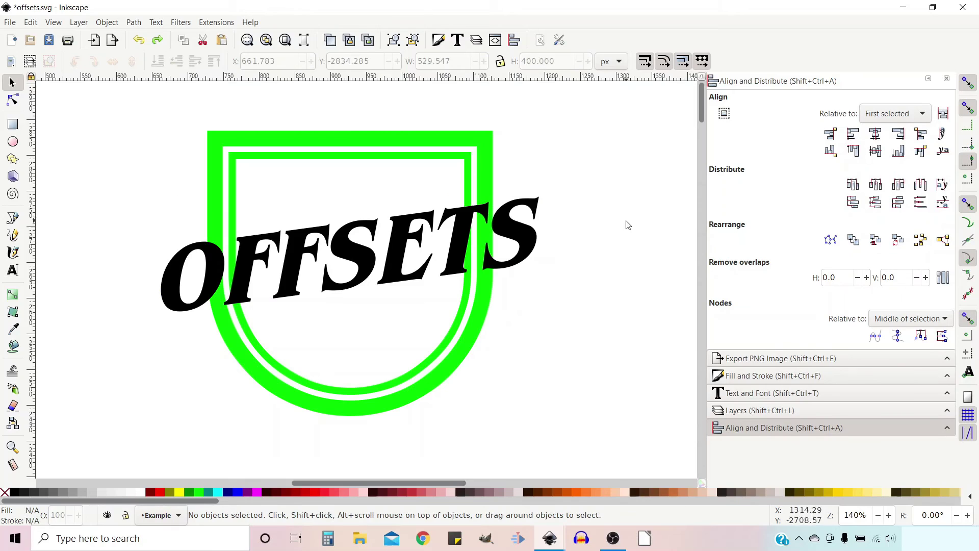
{"action": "left_click", "coordinate": [514, 235]}
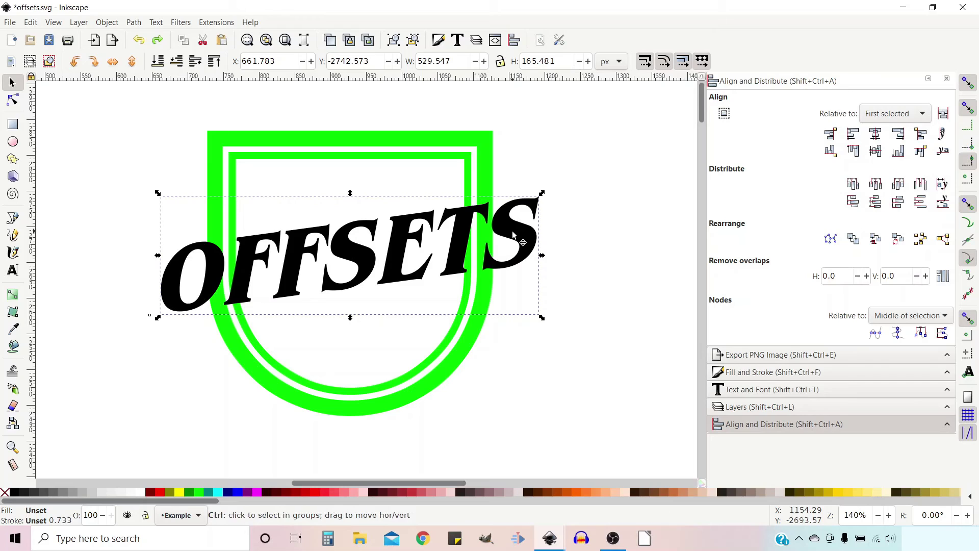
{"action": "key", "text": "ctrl+d"}
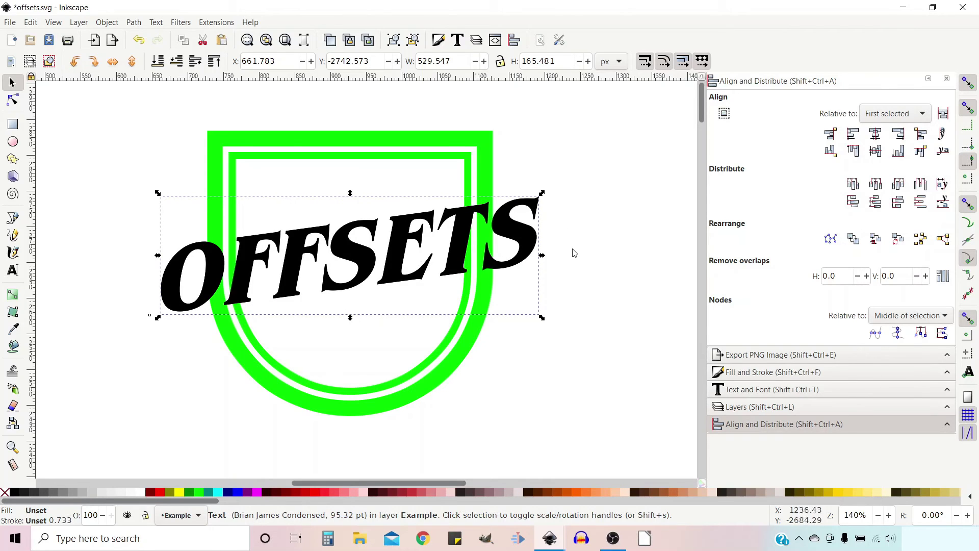
{"action": "left_click", "coordinate": [210, 492]}
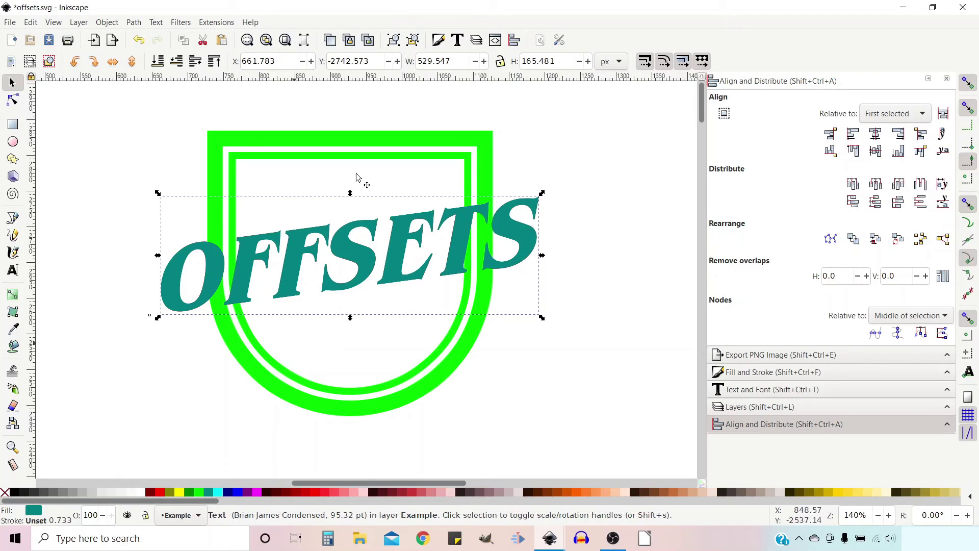
{"action": "left_click", "coordinate": [177, 62]}
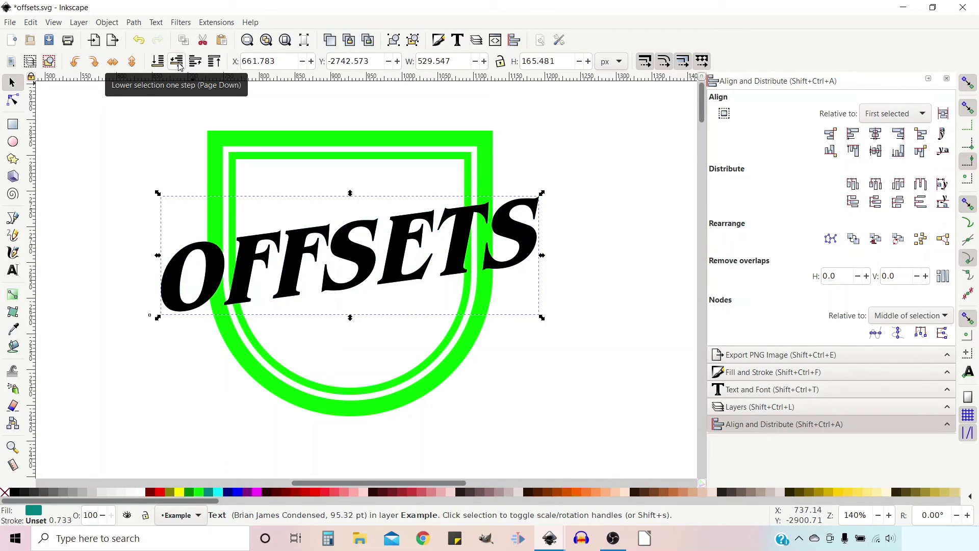
{"action": "key", "text": "ctrl"}
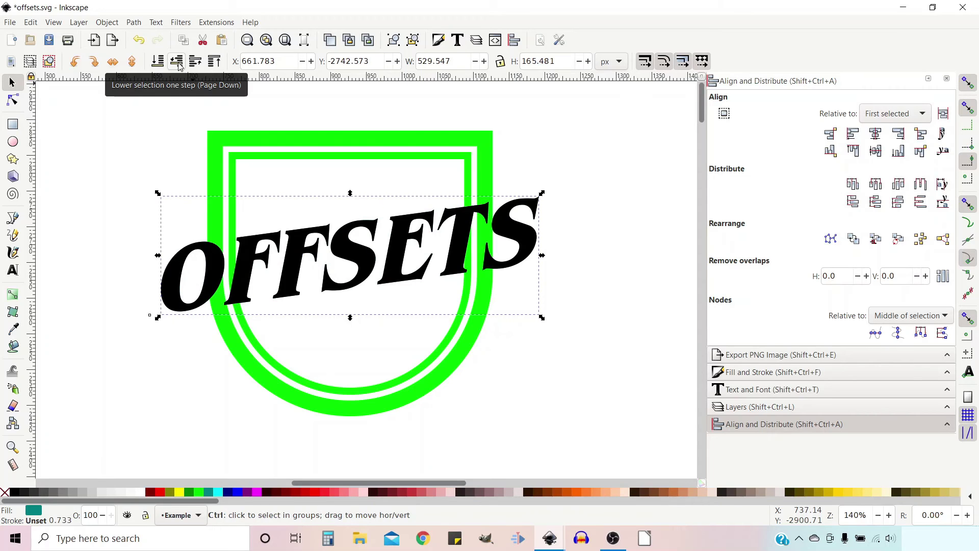
{"action": "key", "text": "ctrl+parenright"}
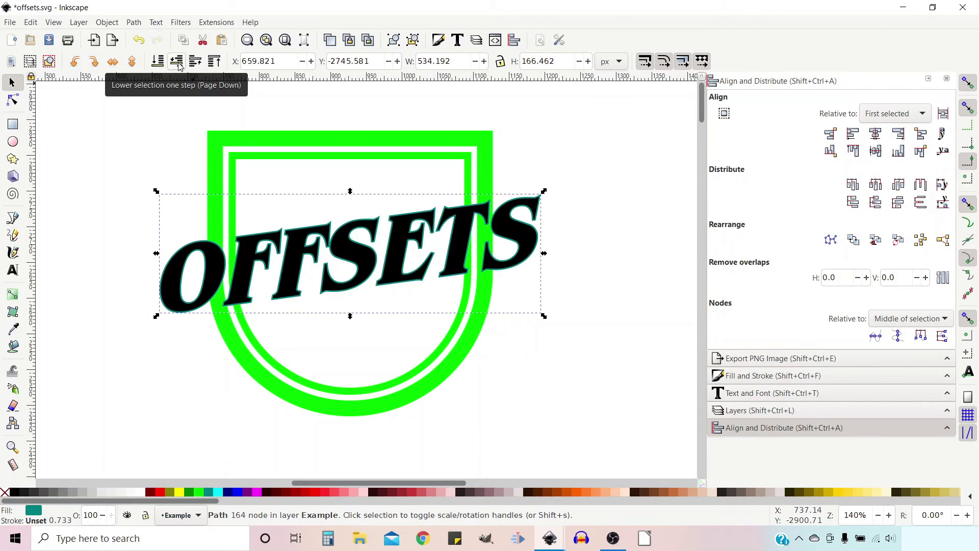
{"action": "key", "text": "ctrl+parenright"}
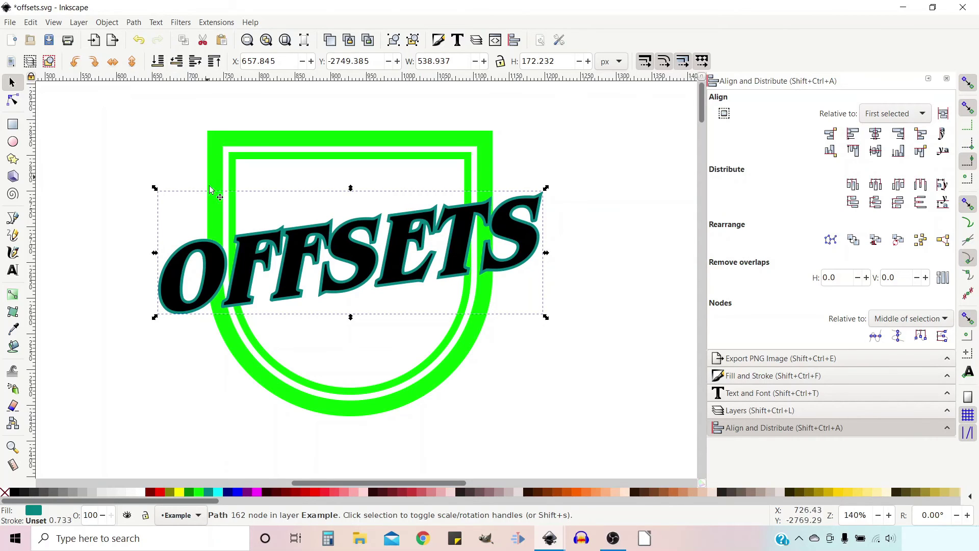
Subtract the teal outline from the green shield with Path > Difference, then select everything with Ctrl+A.
{"action": "left_click", "coordinate": [216, 155], "text": "shift"}
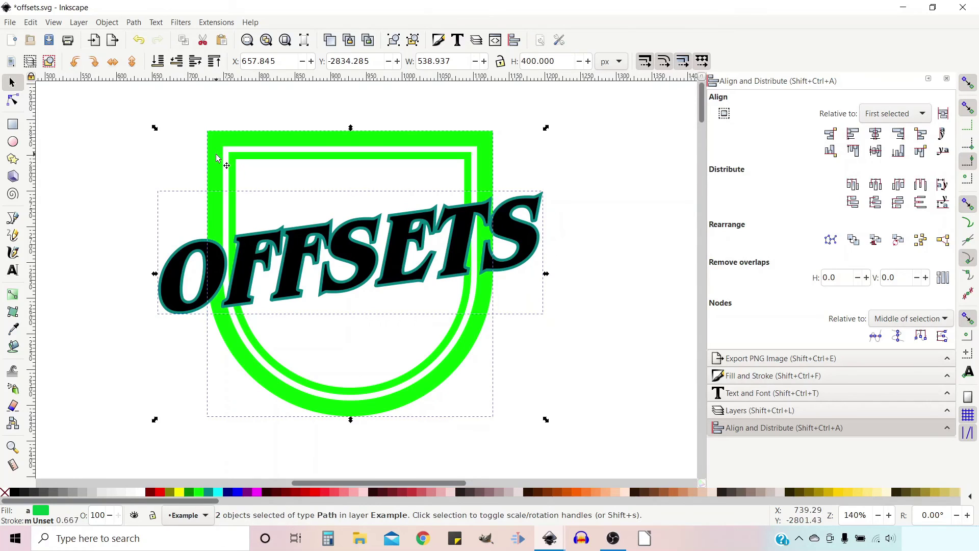
{"action": "left_click", "coordinate": [134, 23]}
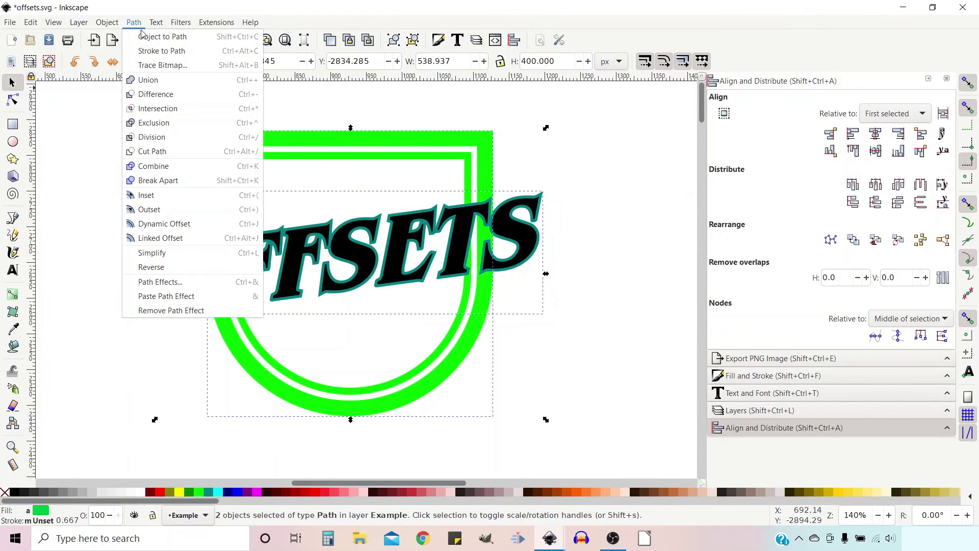
{"action": "left_click", "coordinate": [156, 93]}
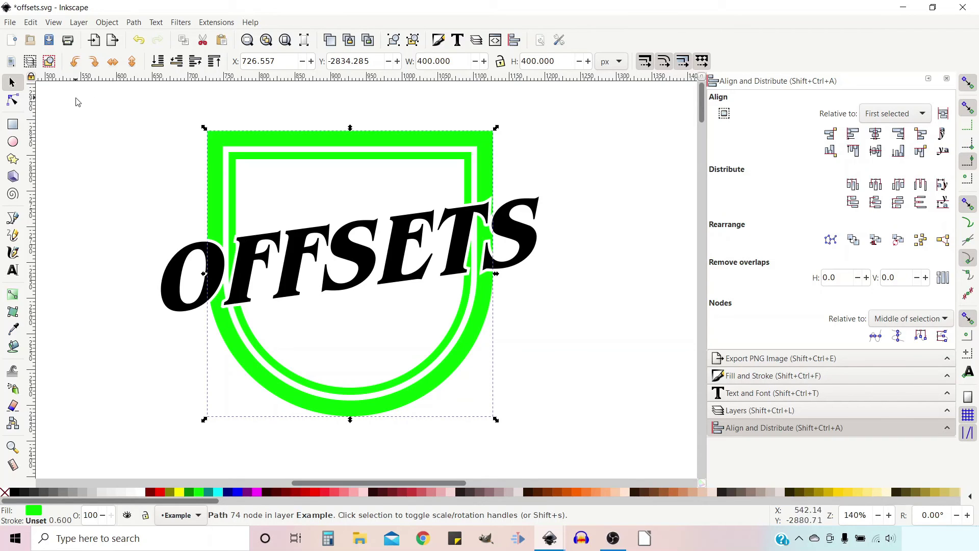
{"action": "left_click_drag", "start_coordinate": [77, 102], "coordinate": [685, 427]}
{"action": "key", "text": "ctrl+a"}
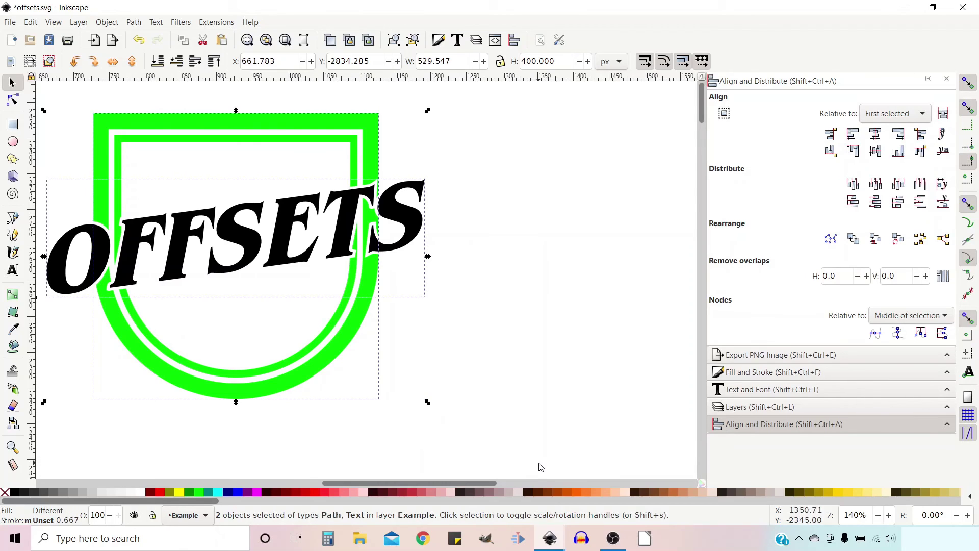
Group the OFFSETS text with the cut shield, then recolor only the shield red.
{"action": "left_click", "coordinate": [394, 40]}
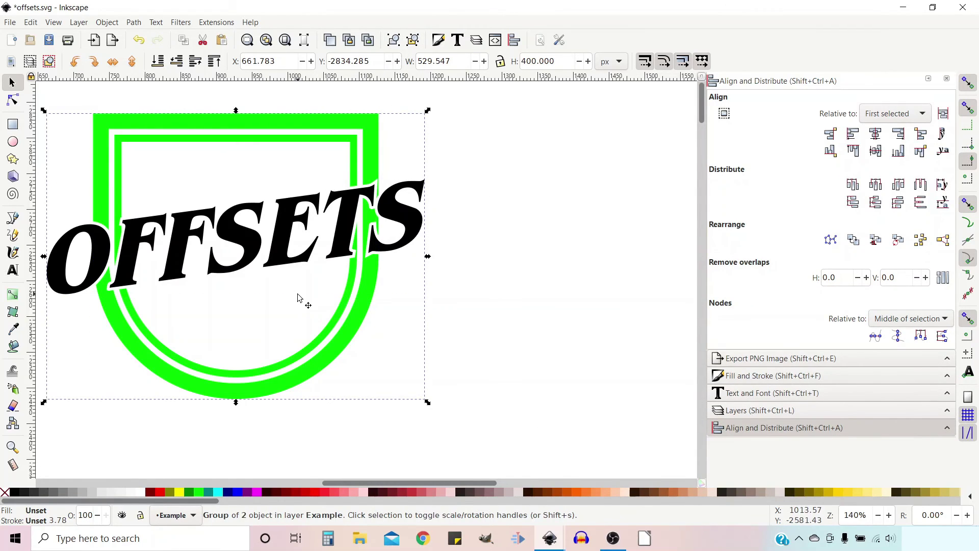
{"action": "scroll", "coordinate": [298, 298], "scroll_direction": "down", "scroll_amount": 2, "text": "ctrl"}
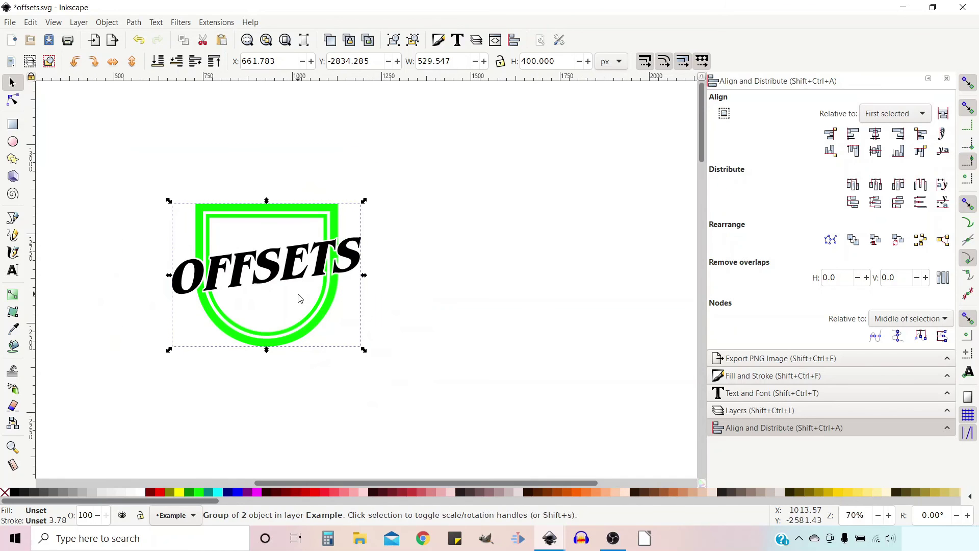
{"action": "left_click", "coordinate": [13, 101]}
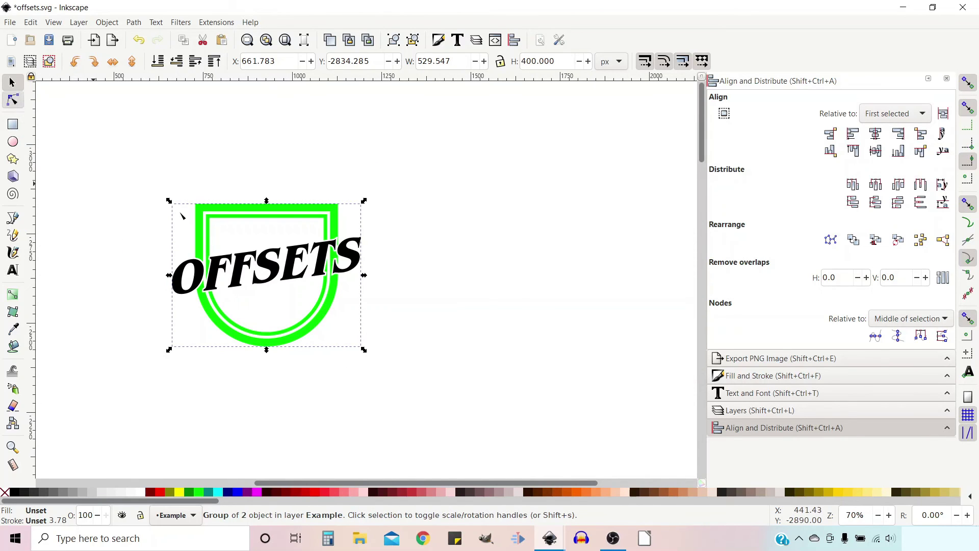
{"action": "left_click", "coordinate": [219, 212]}
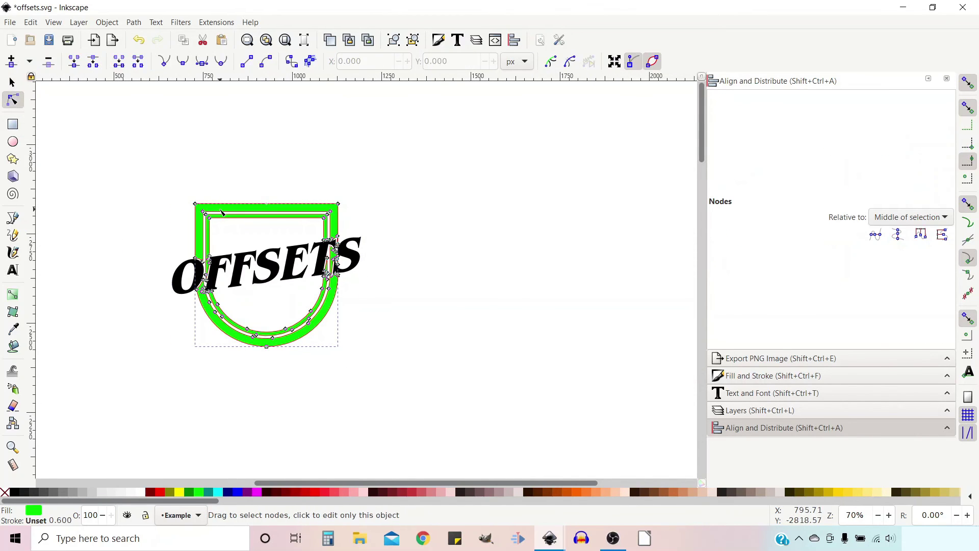
{"action": "left_click", "coordinate": [160, 493]}
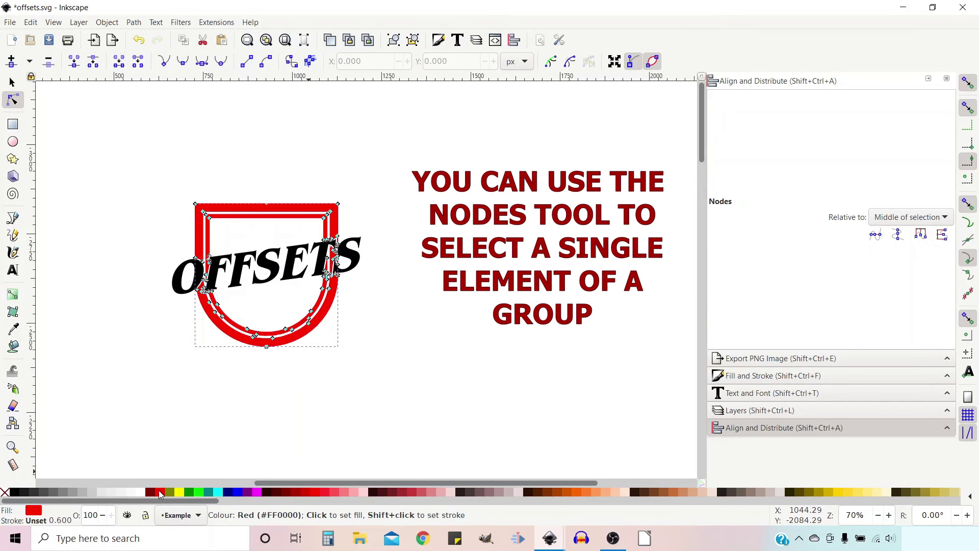
{"action": "left_click", "coordinate": [293, 128]}
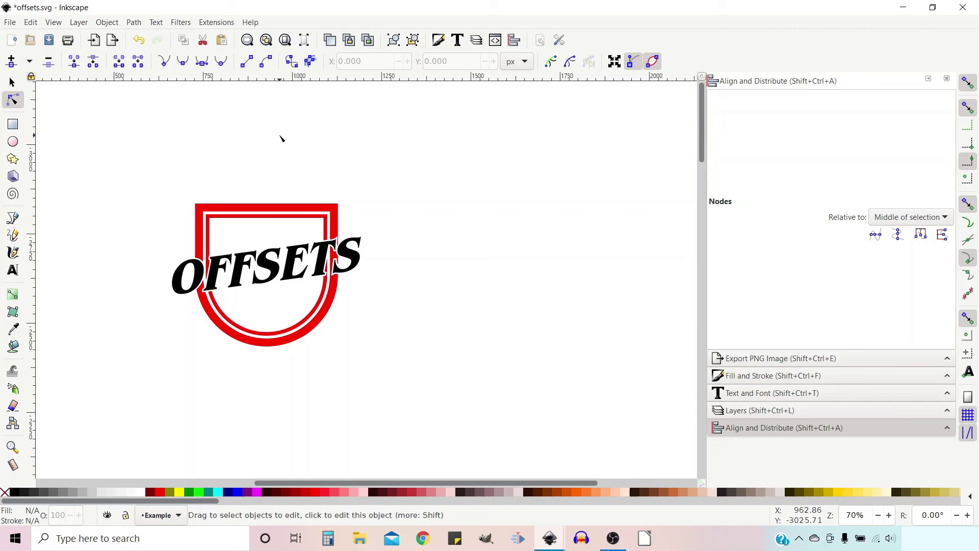
Draw a large lime green ellipse on the left side of the page.
{"action": "left_click", "coordinate": [13, 141]}
{"action": "left_click_drag", "start_coordinate": [65, 133], "coordinate": [280, 376]}
{"action": "left_click", "coordinate": [202, 493]}
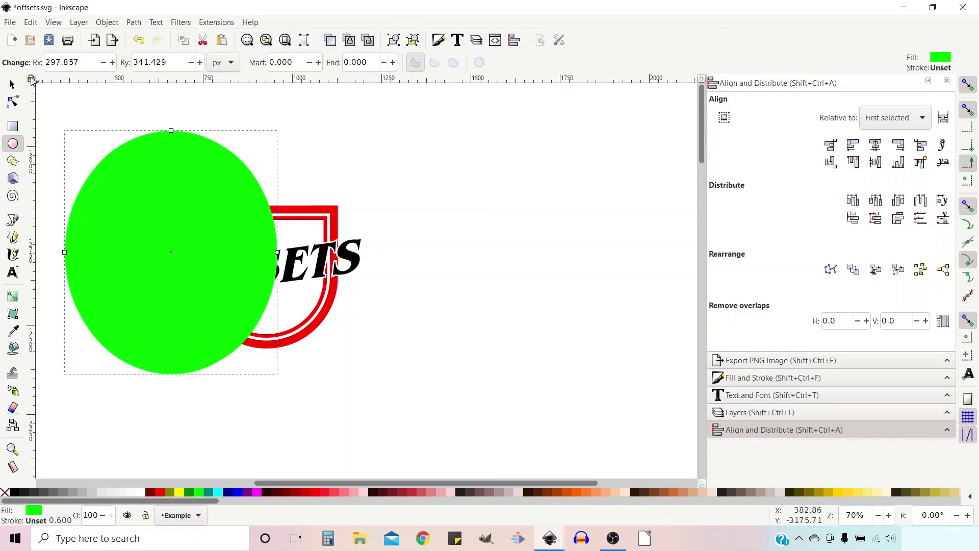
Raise the red shield group to the top and move it up and to the right.
{"action": "left_click", "coordinate": [12, 83]}
{"action": "left_click", "coordinate": [334, 208]}
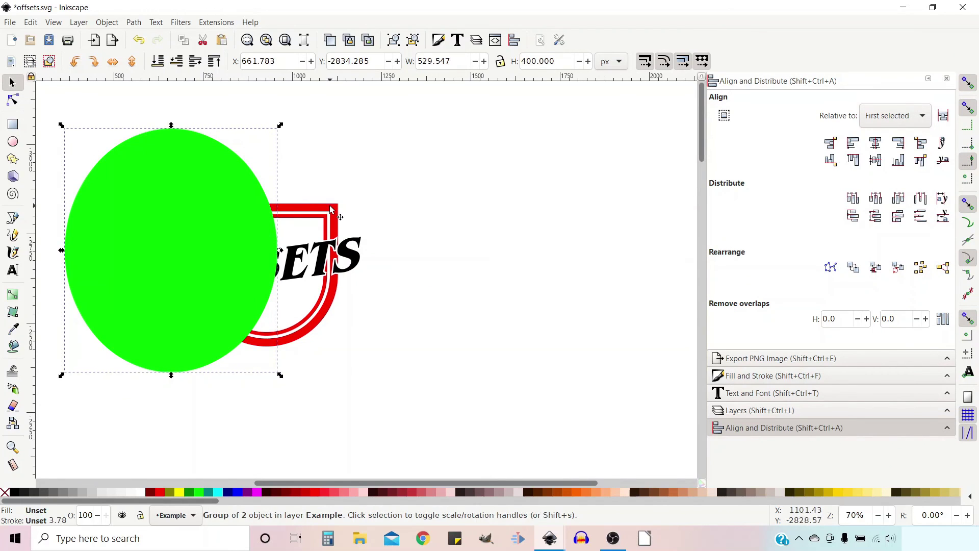
{"action": "left_click", "coordinate": [219, 60]}
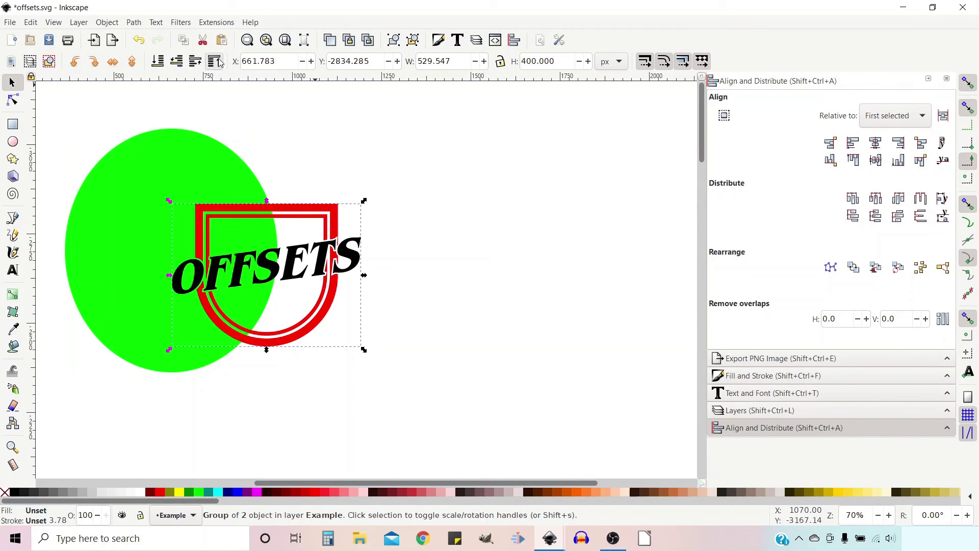
{"action": "left_click_drag", "start_coordinate": [302, 206], "coordinate": [456, 176]}
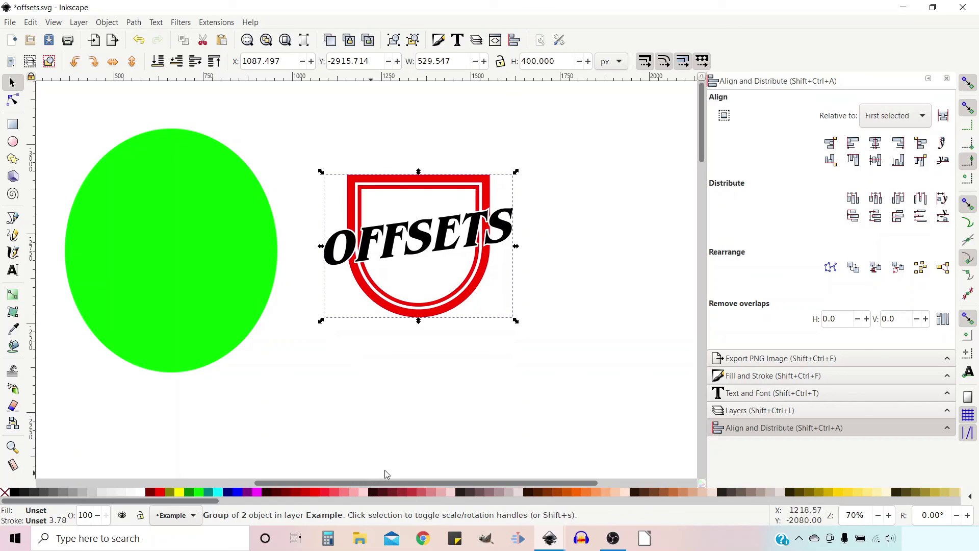